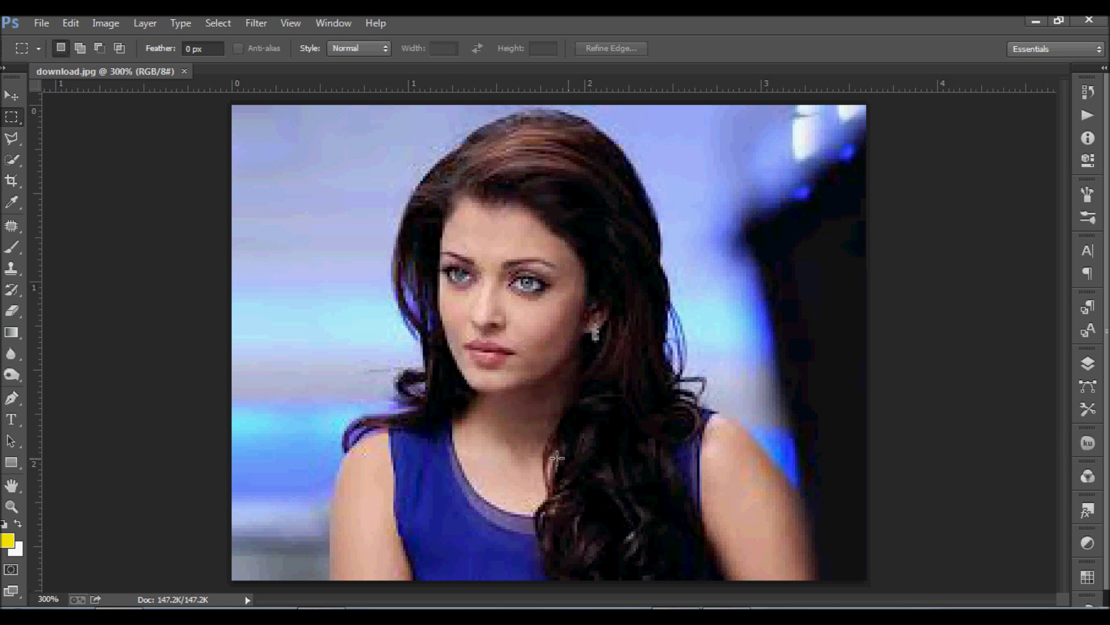
- Examine the portrait's facial detail and pixelation at several magnifications
ctrl+click(475, 340)
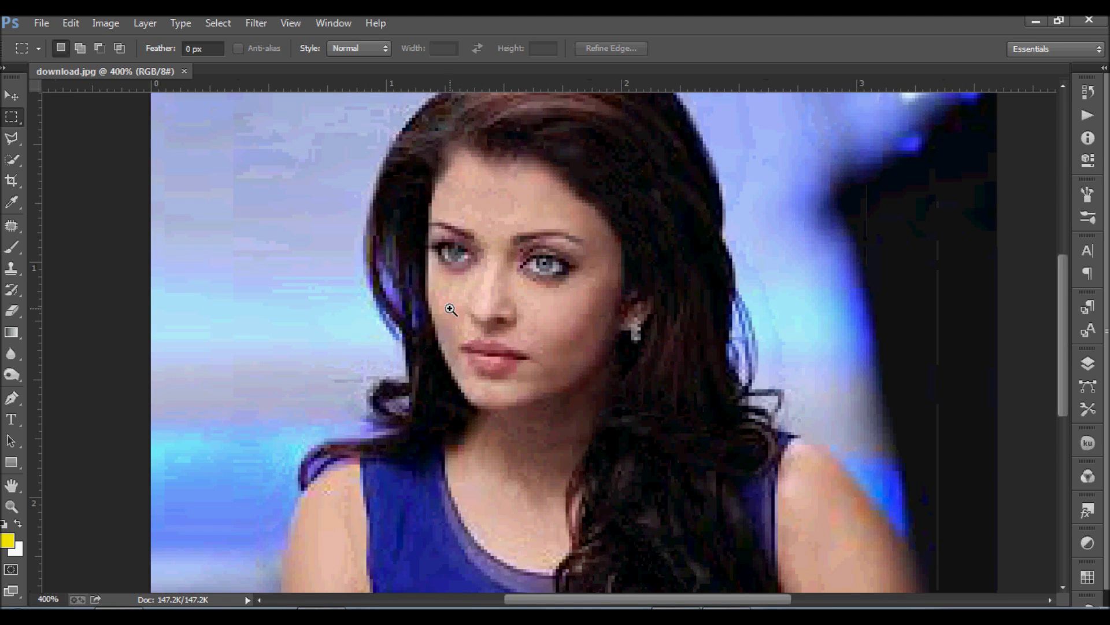
ctrl+click(447, 275)
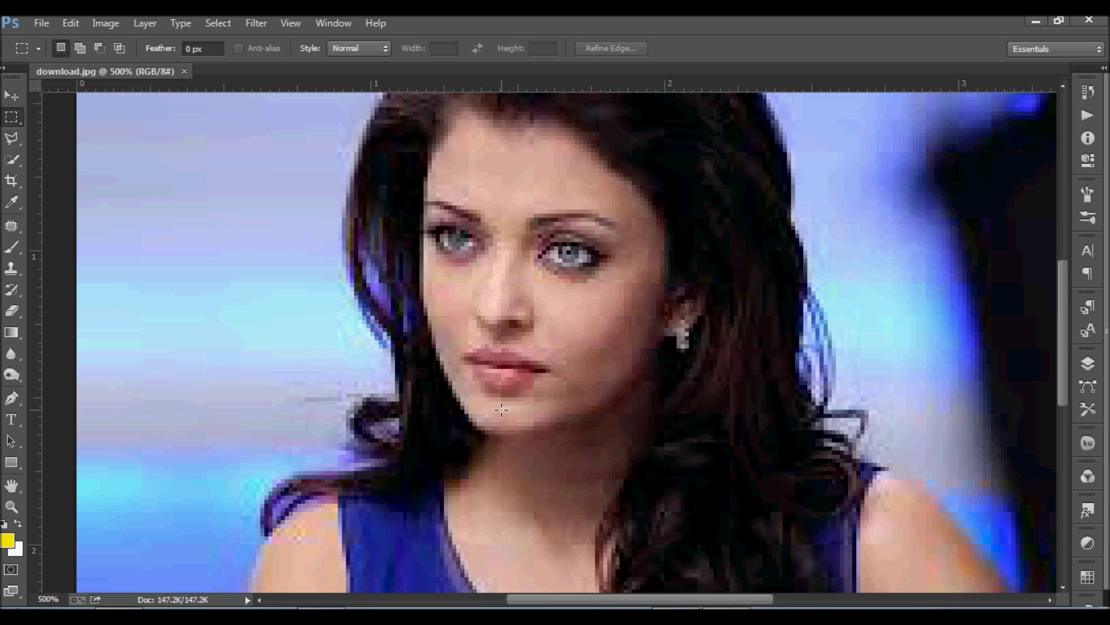
alt+click(537, 296)
alt+click(540, 304)
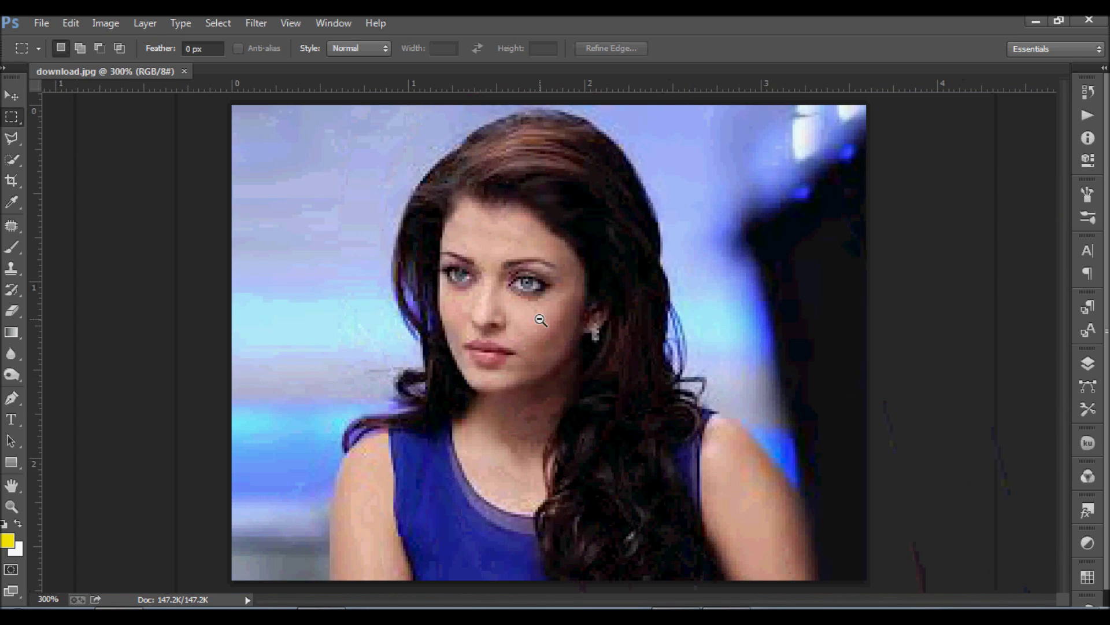
alt+click(540, 312)
alt+click(540, 315)
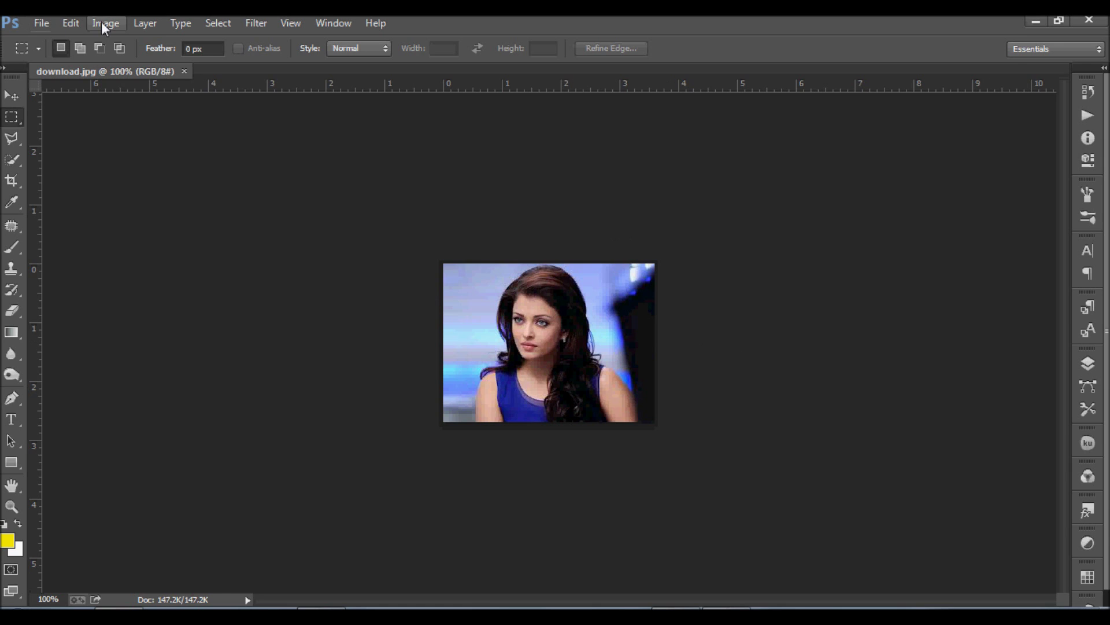
- Duplicate the download.jpg image into a separate document
key(alt+i)
key(d)
key(Return)
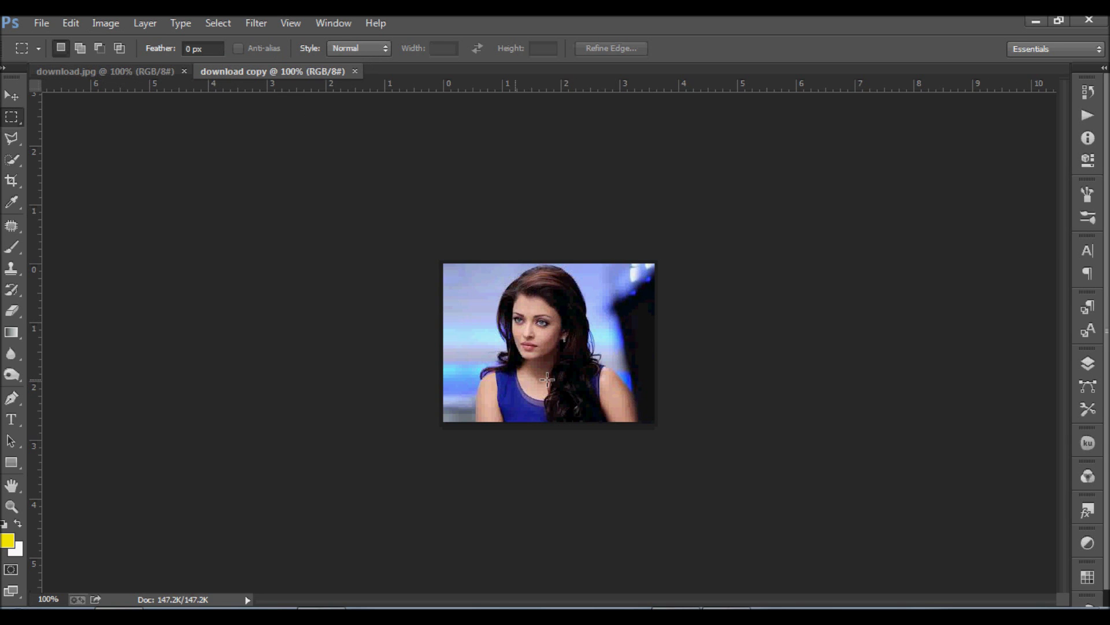
- Open the image size settings for the duplicate and enable resampling
key(ctrl+plus)
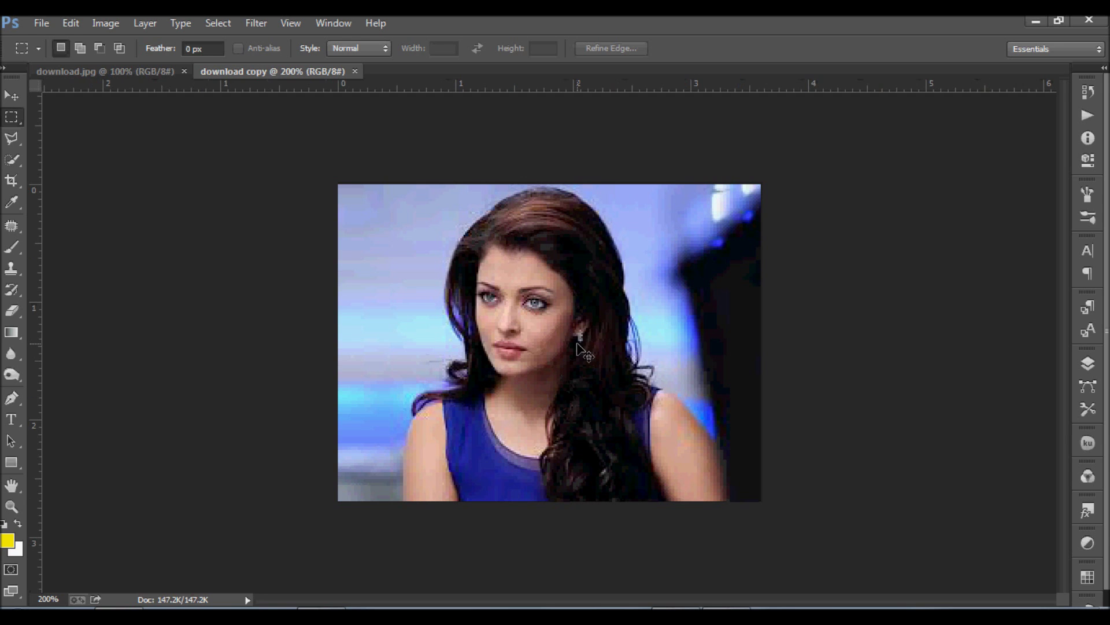
click(106, 24)
click(130, 141)
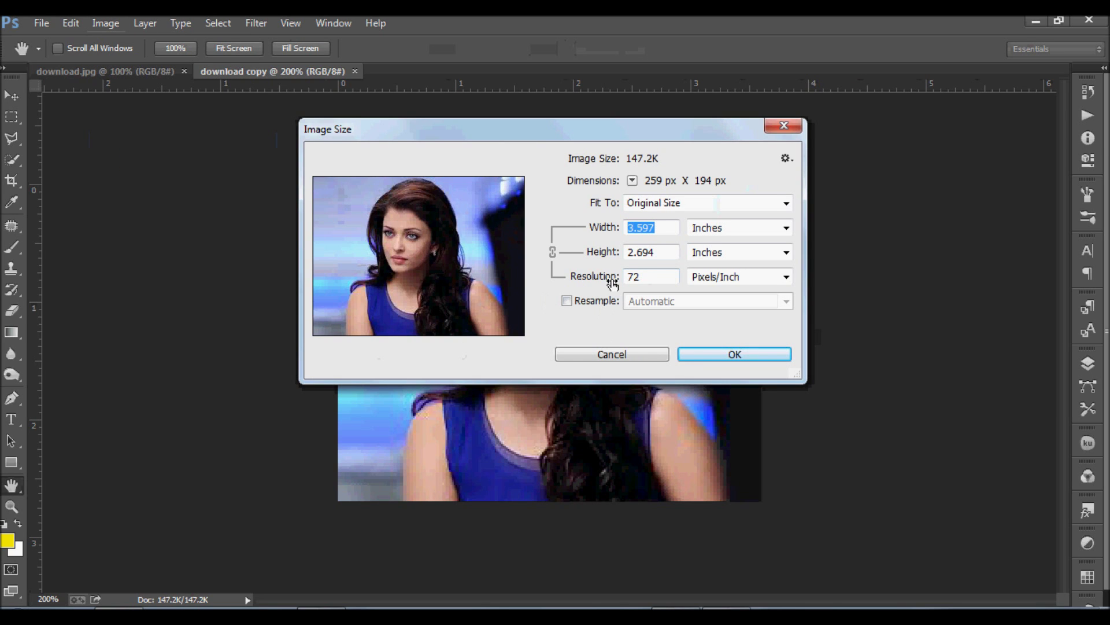
click(566, 302)
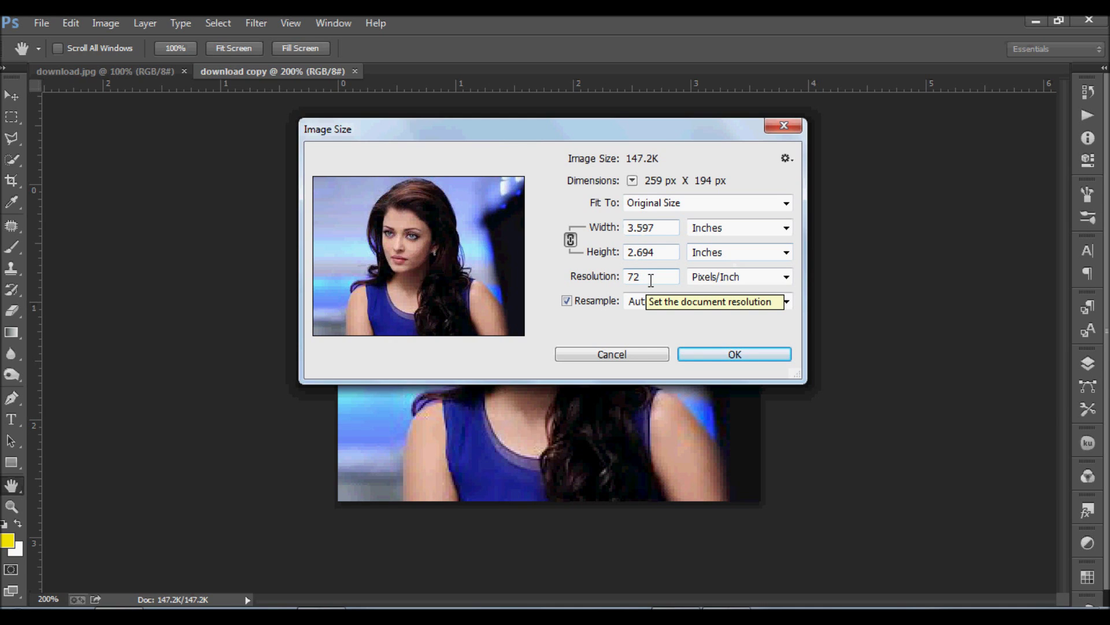
- Resize the duplicate to 11 inches wide at 300 pixels/inch with Automatic resampling, checking the face in the preview before applying
double_click(660, 227)
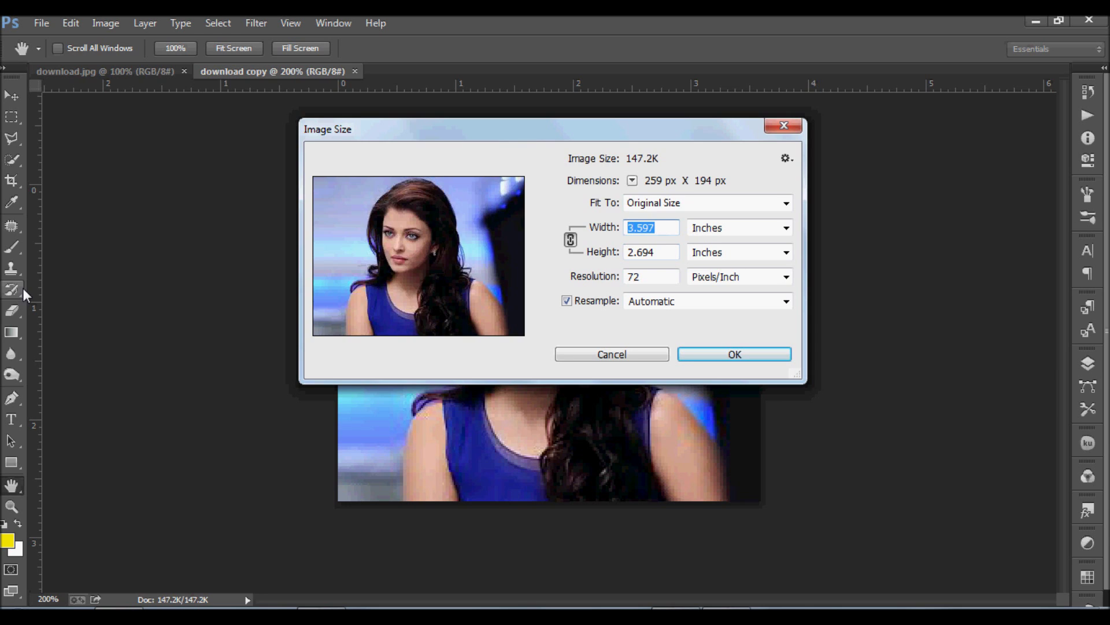
text(11)
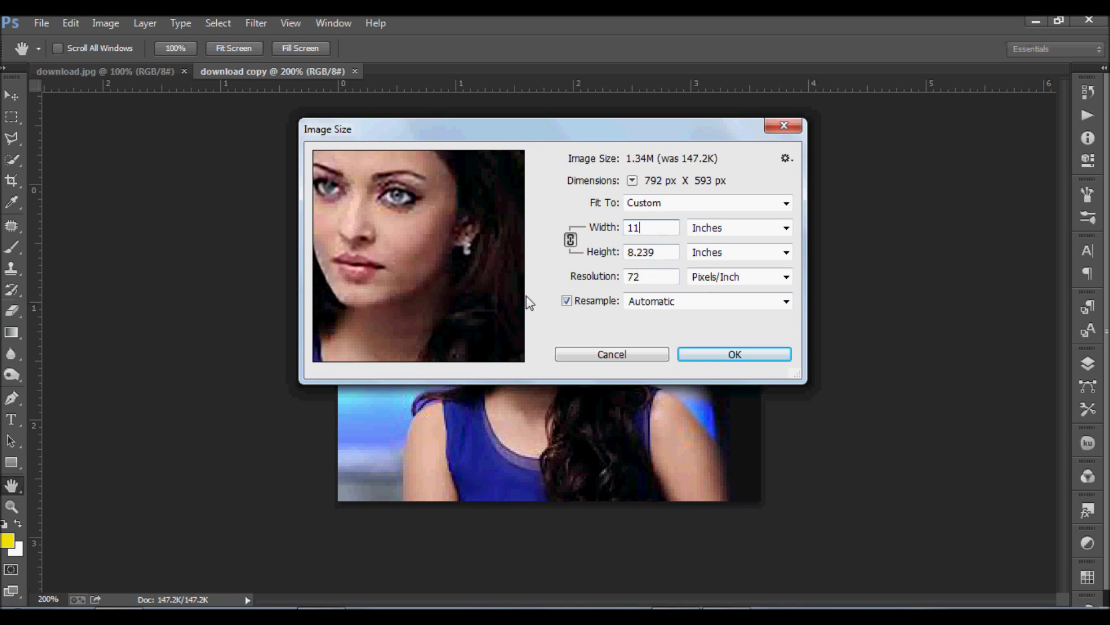
drag(646, 278, 622, 277)
text(300)
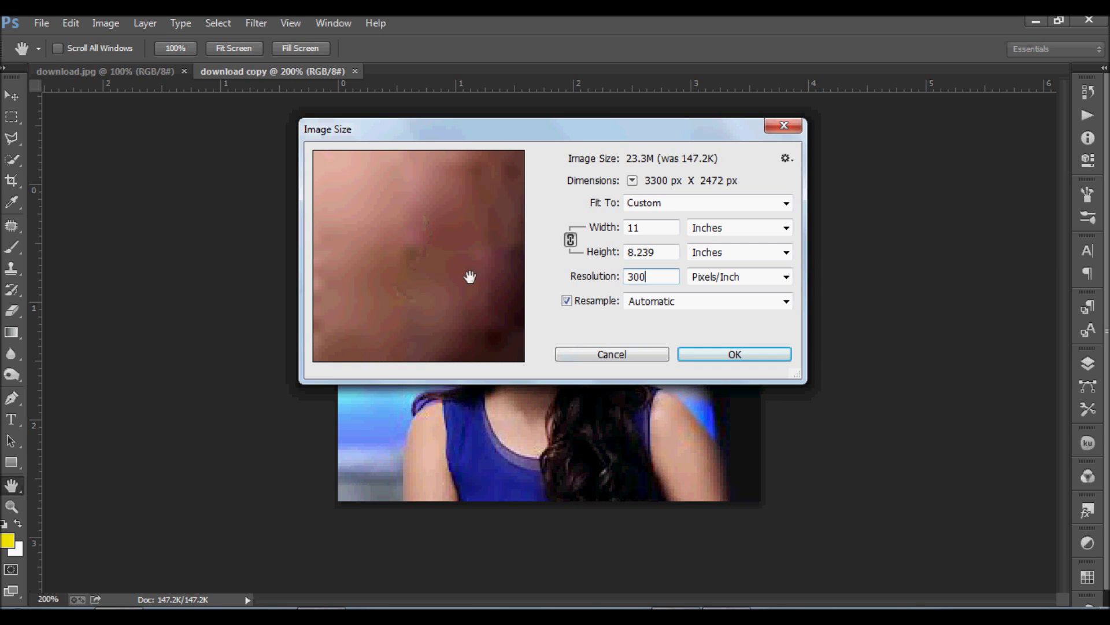
alt+click(442, 269)
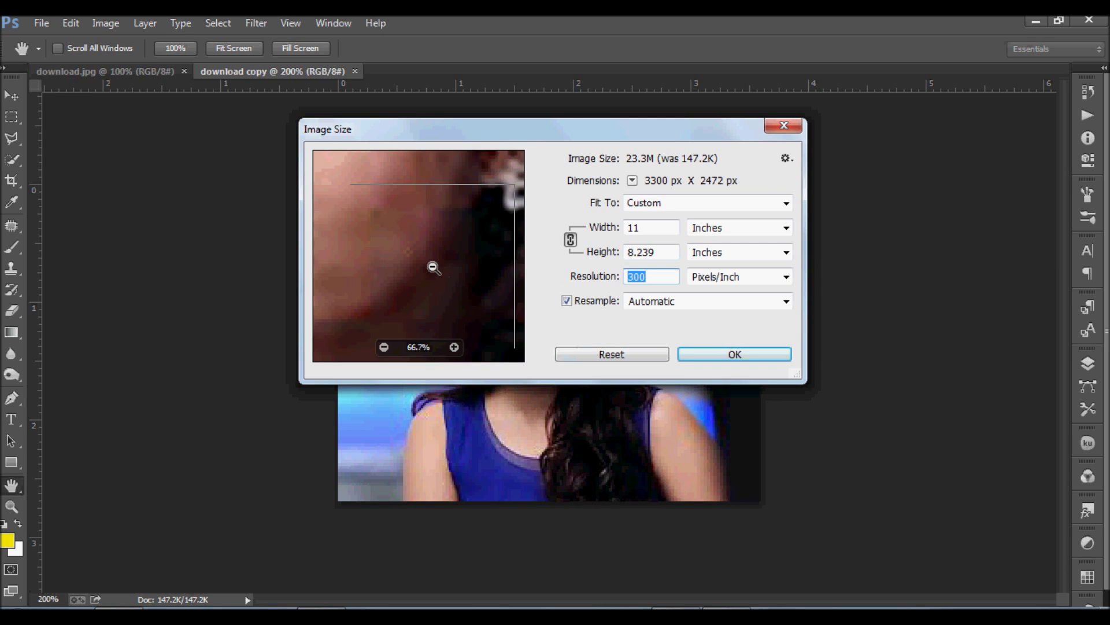
alt+click(434, 264)
alt+click(435, 264)
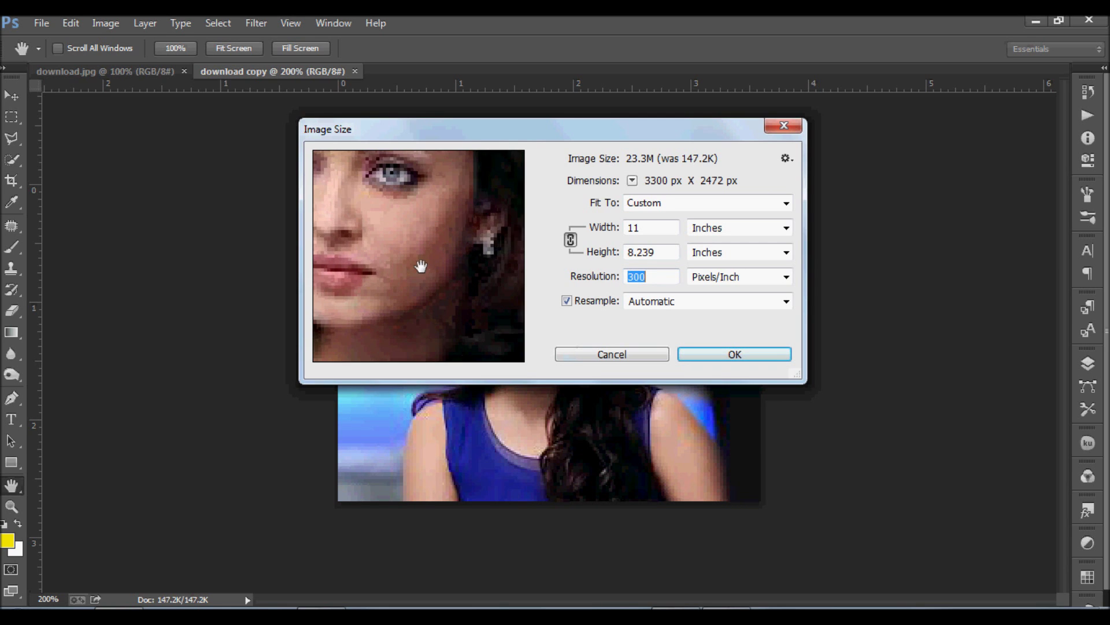
drag(421, 260, 471, 275)
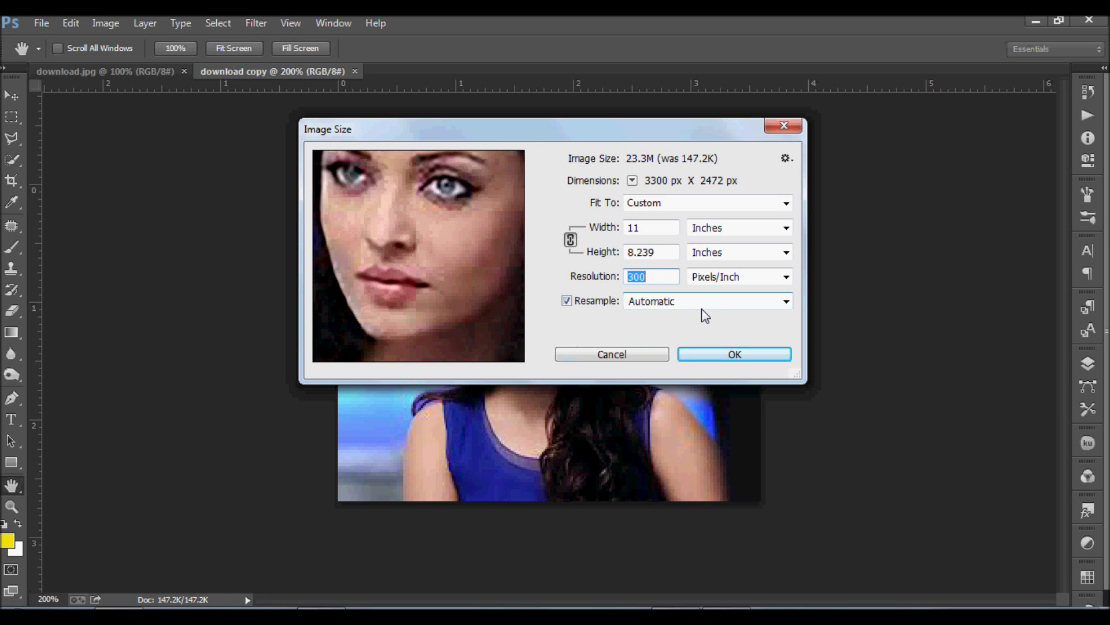
click(731, 355)
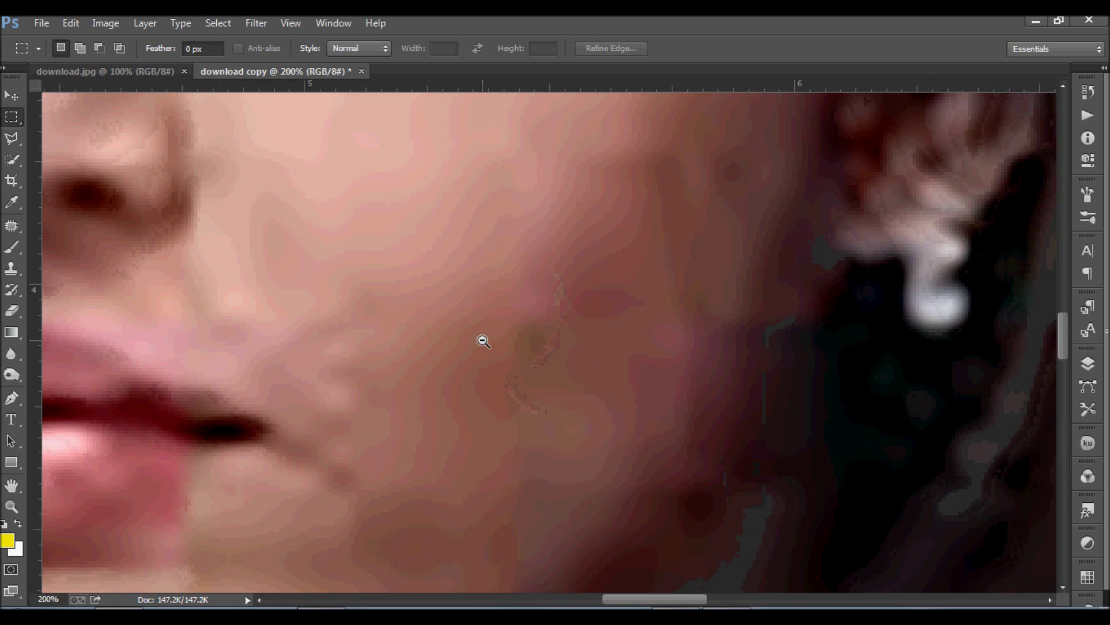
- Examine the face, eyes and hair of the enlarged portrait at several magnifications to judge the Automatic resampling quality
alt+click(482, 341)
alt+click(482, 340)
alt+click(483, 341)
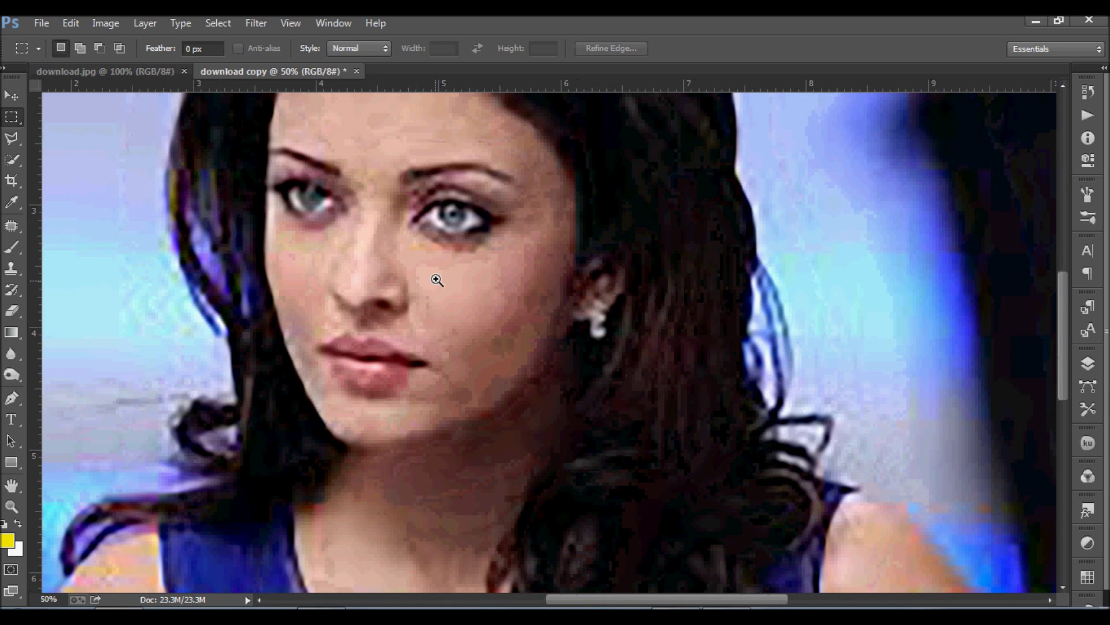
click(515, 380)
drag(515, 380, 548, 434)
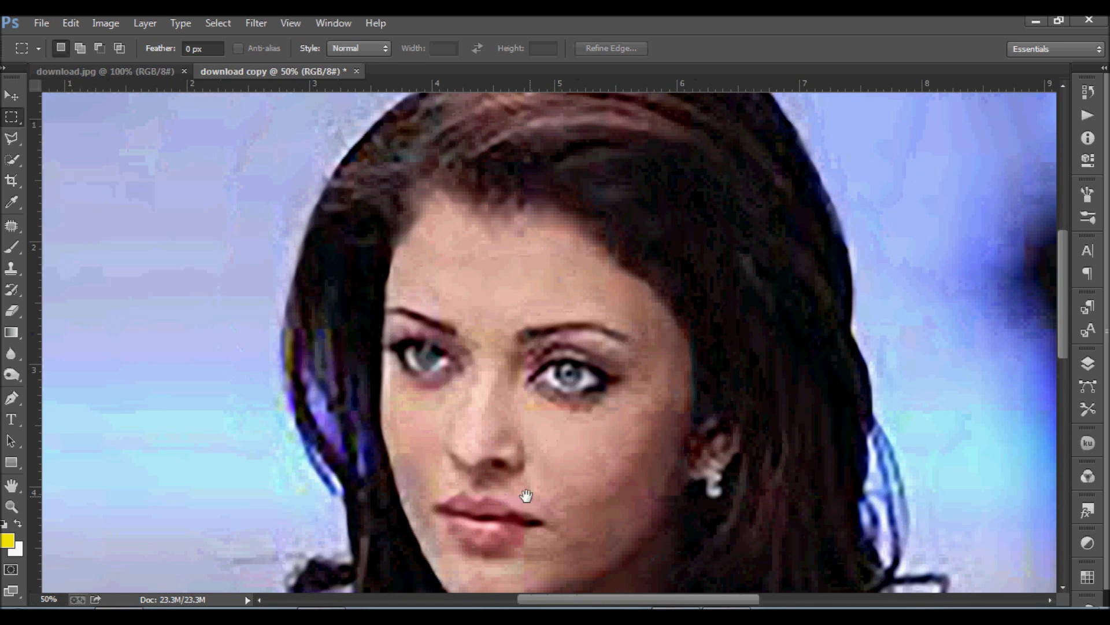
drag(397, 441, 382, 297)
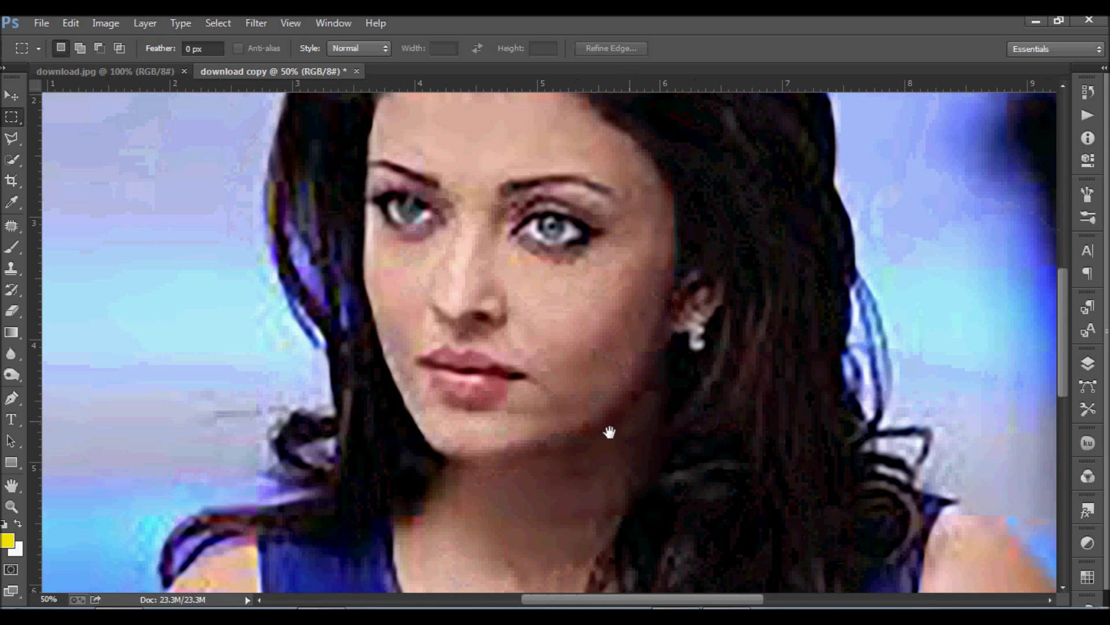
drag(420, 247, 357, 327)
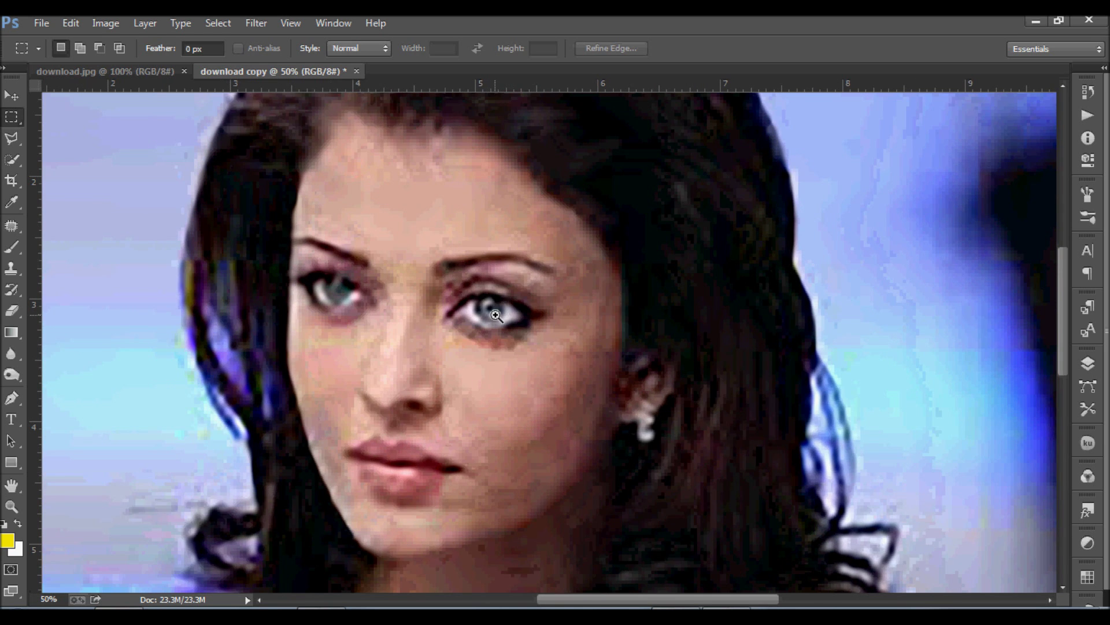
click(495, 315)
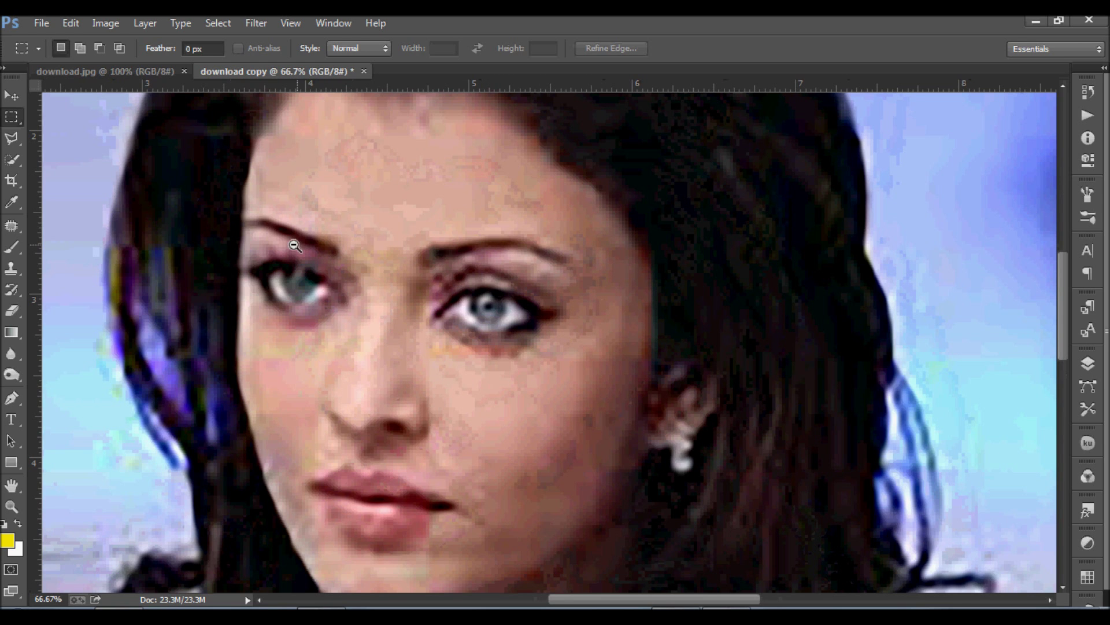
alt+click(472, 401)
alt+click(472, 402)
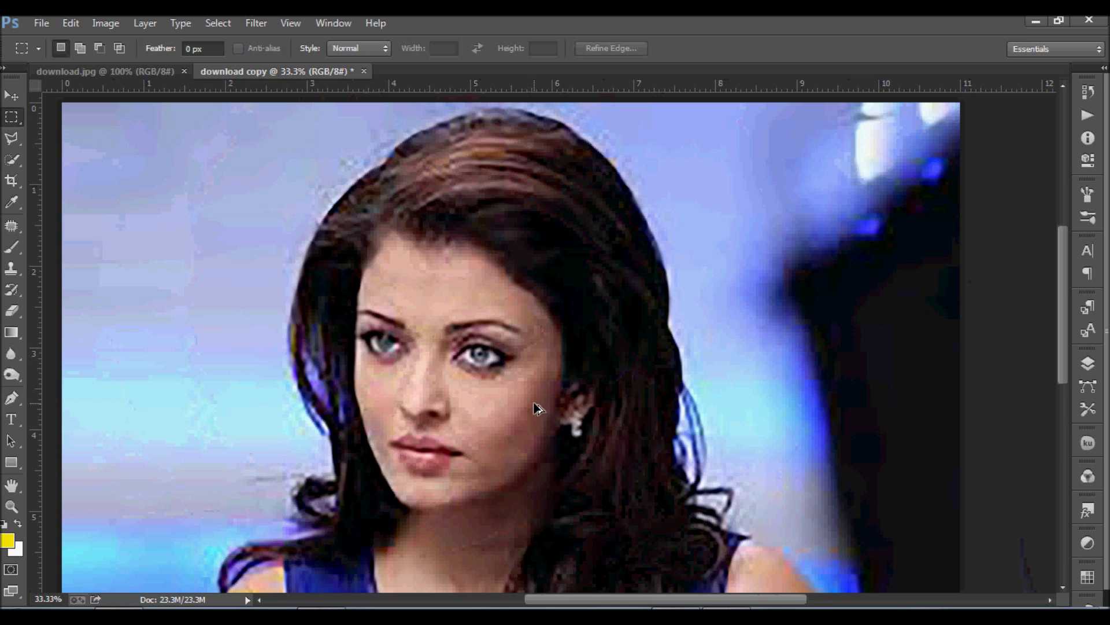
- Undo the image resize and view the portrait at 200%
key(ctrl+z)
ctrl+click(550, 377)
ctrl+click(556, 355)
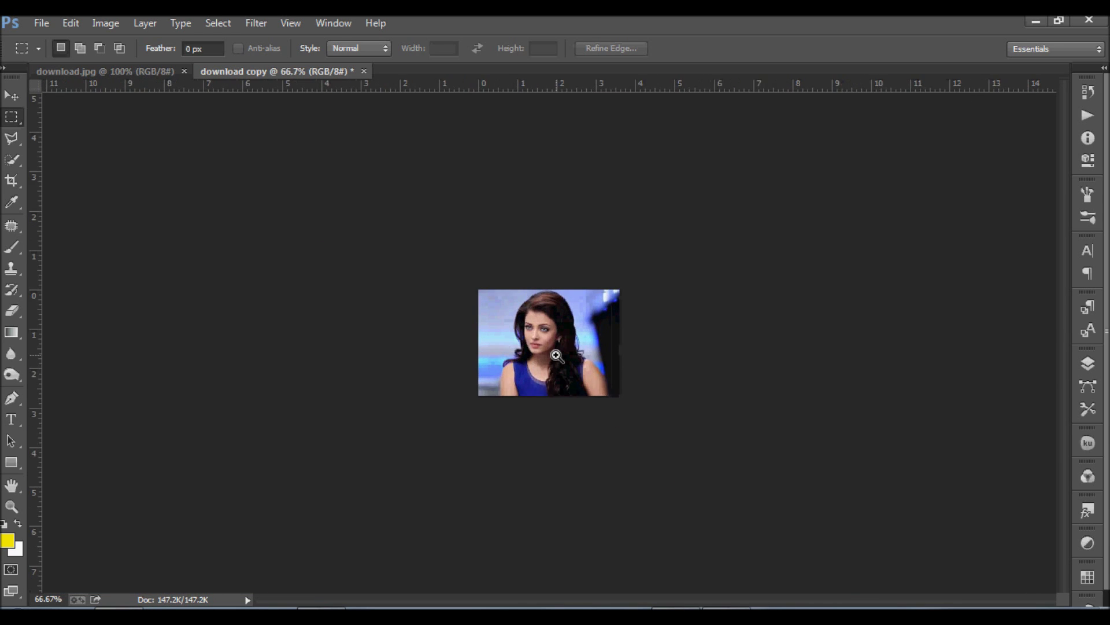
ctrl+click(556, 355)
ctrl+click(556, 355)
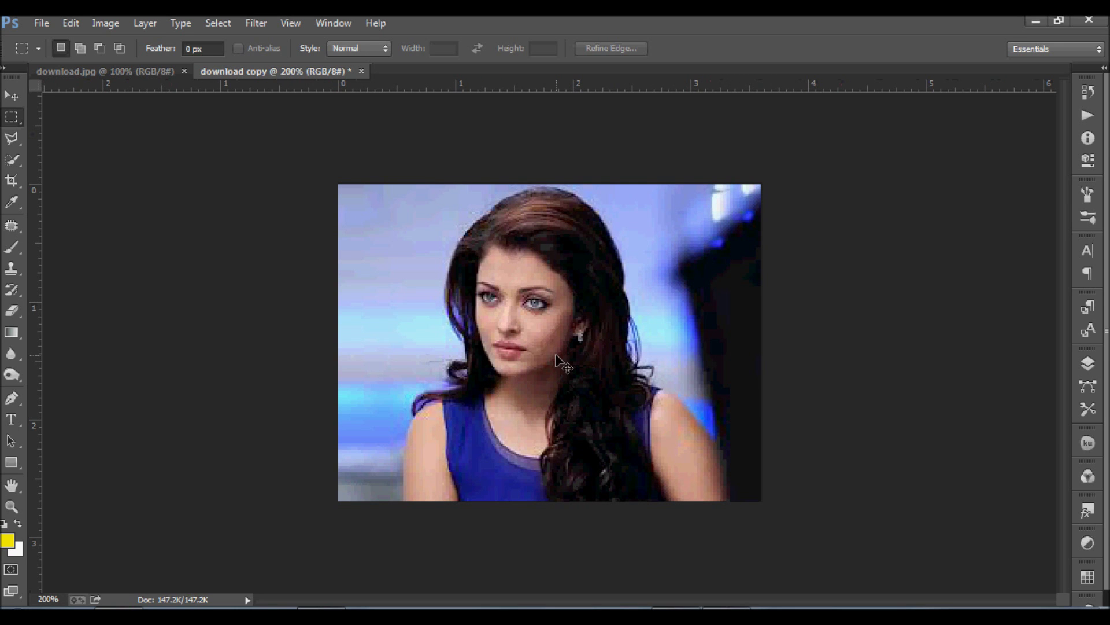
- Reopen the image size settings and set the width to 11 inches and the resolution to 300 pixels/inch
key(ctrl+alt+i)
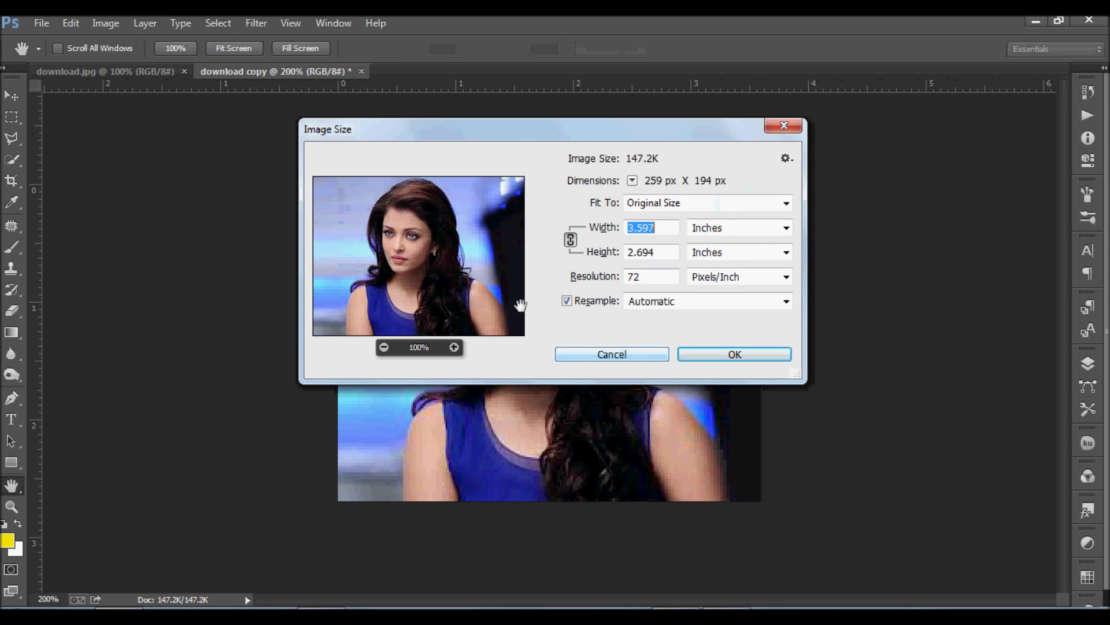
click(667, 229)
drag(667, 230, 586, 240)
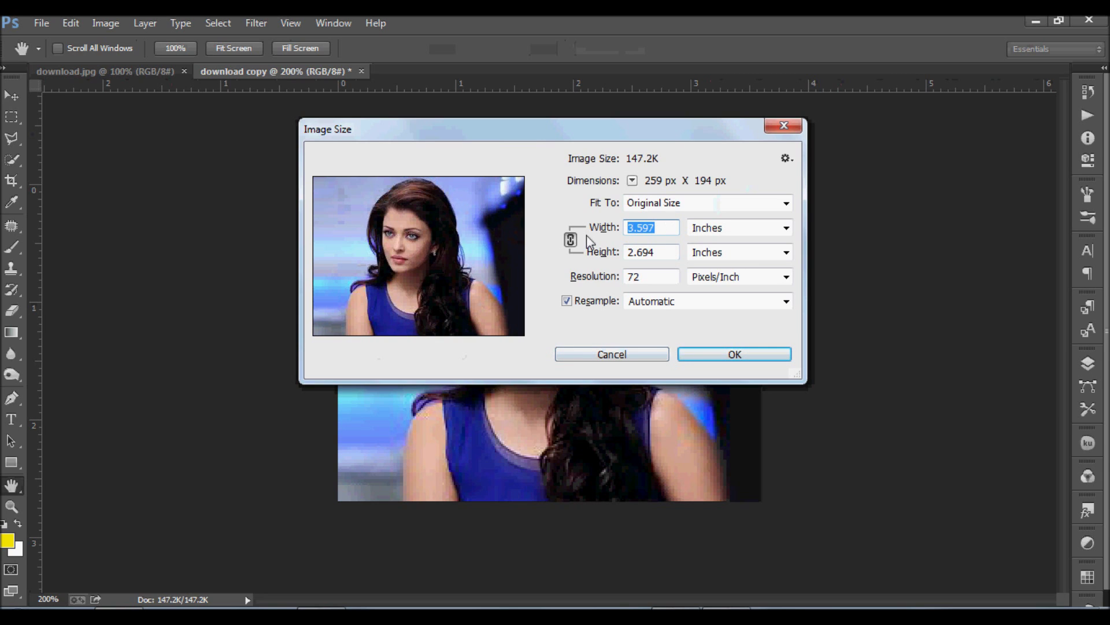
text(11)
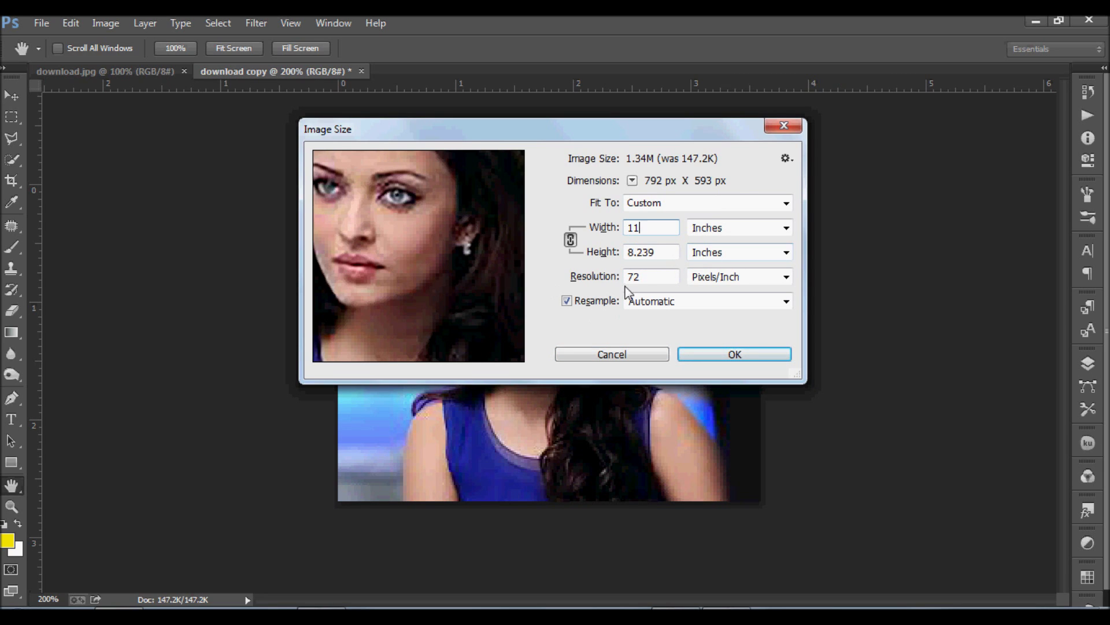
double_click(645, 278)
text(300)
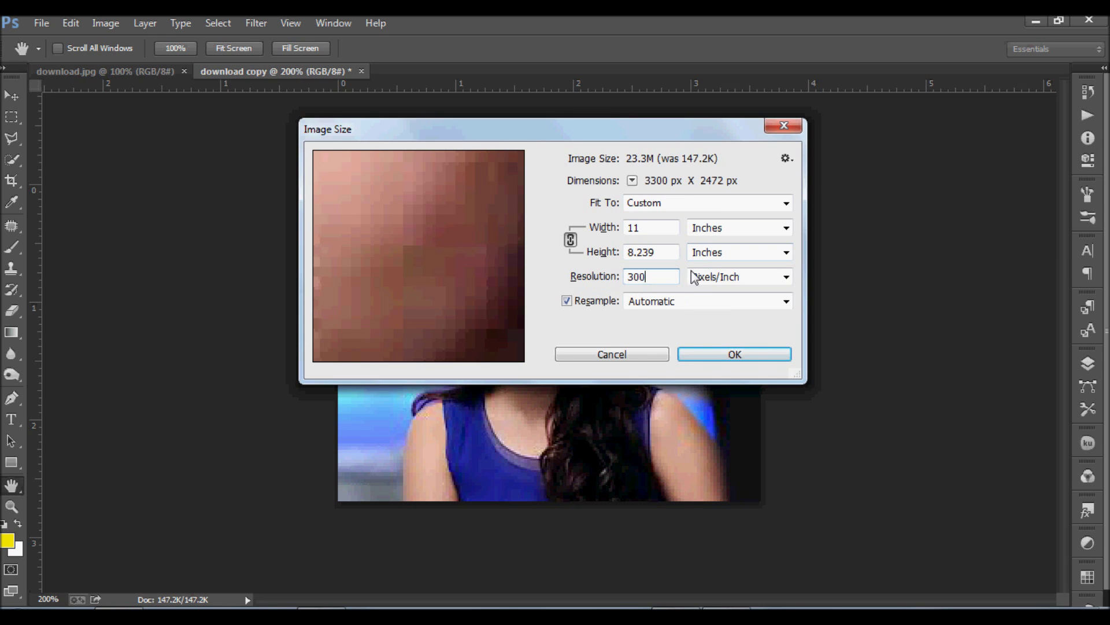
- Set resampling to Preserve Details (enlargement), check the whole face in the preview, and apply the resize
click(787, 302)
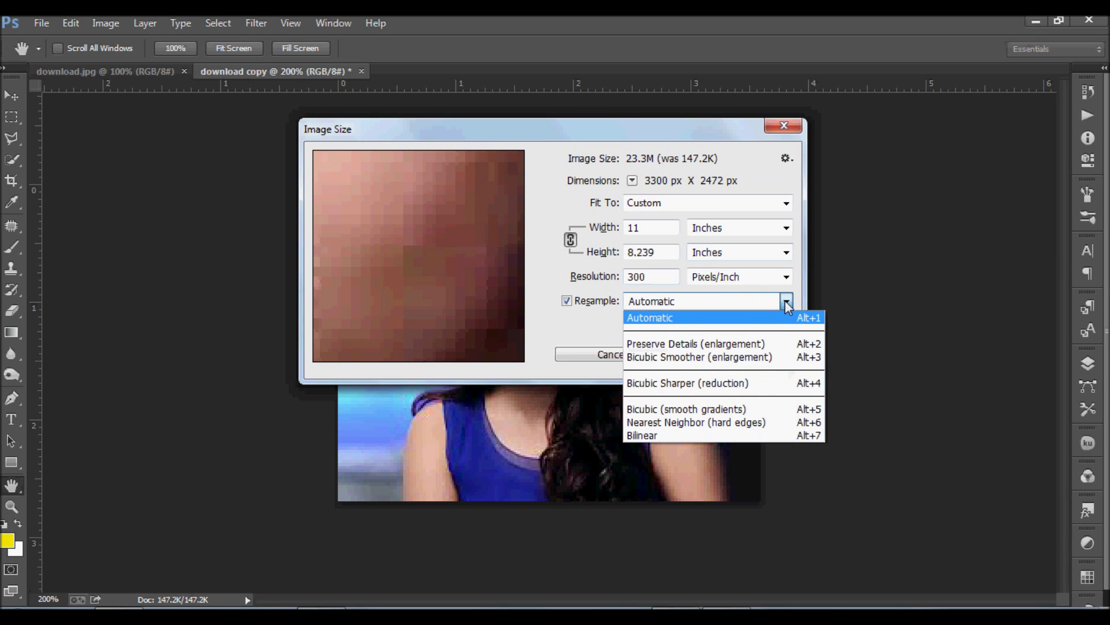
click(657, 346)
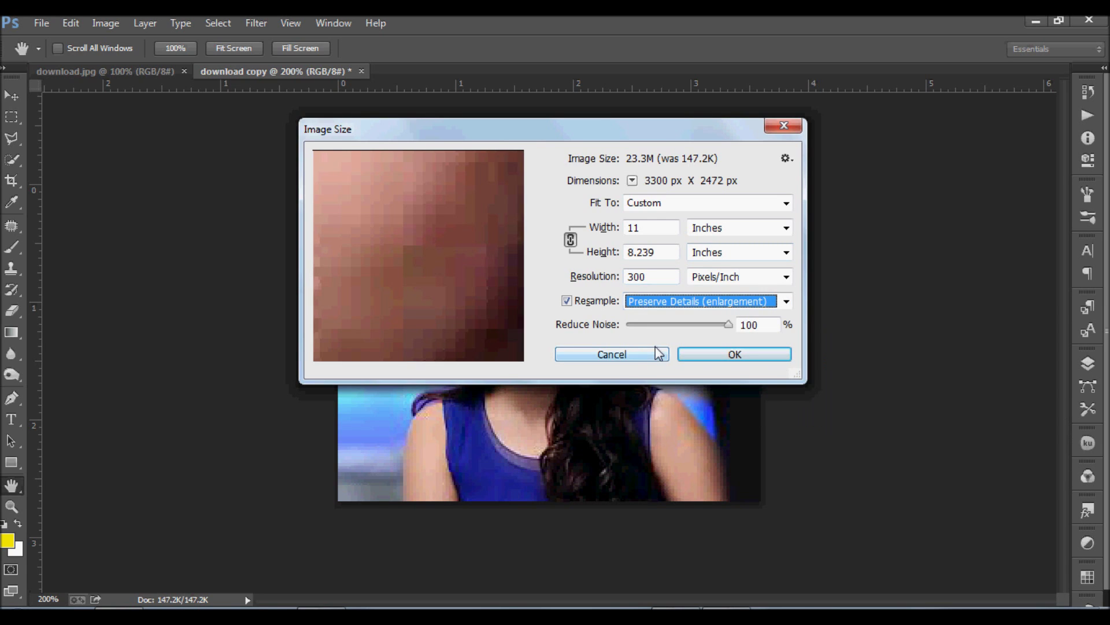
mouse_move(421, 253)
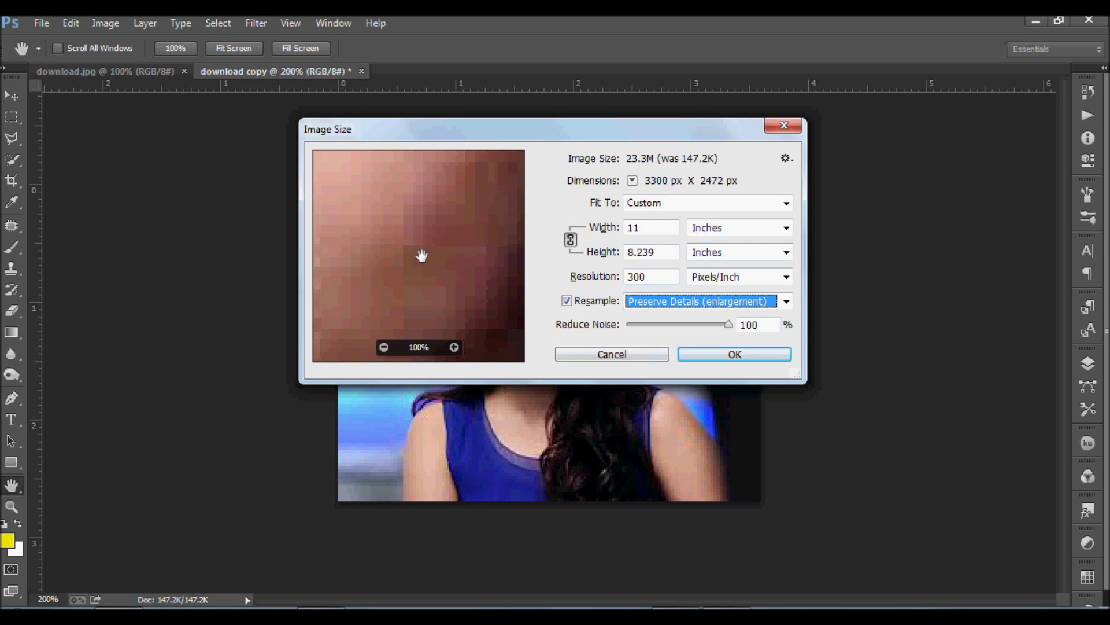
key(alt)
key(alt+r)
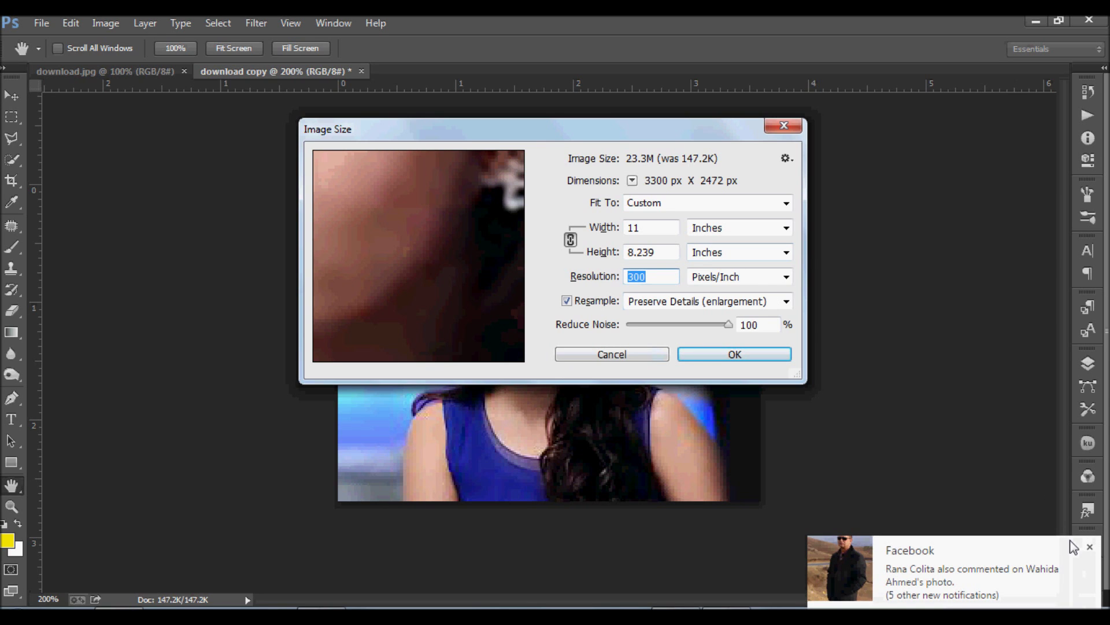
click(1091, 547)
mouse_move(426, 313)
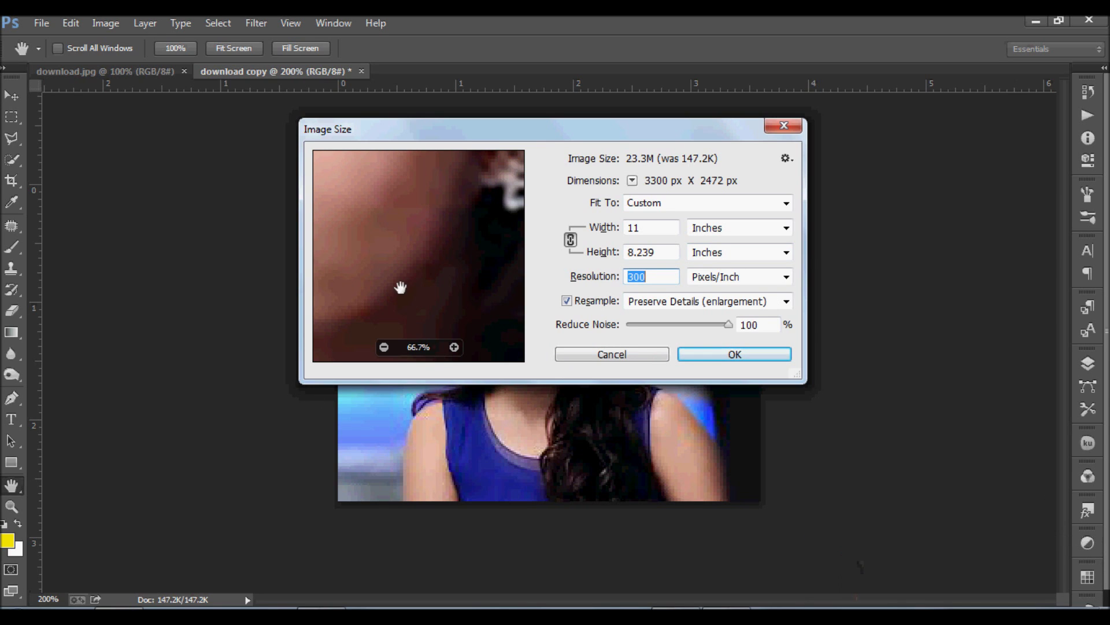
click(384, 347)
click(384, 347)
click(384, 347)
click(384, 347)
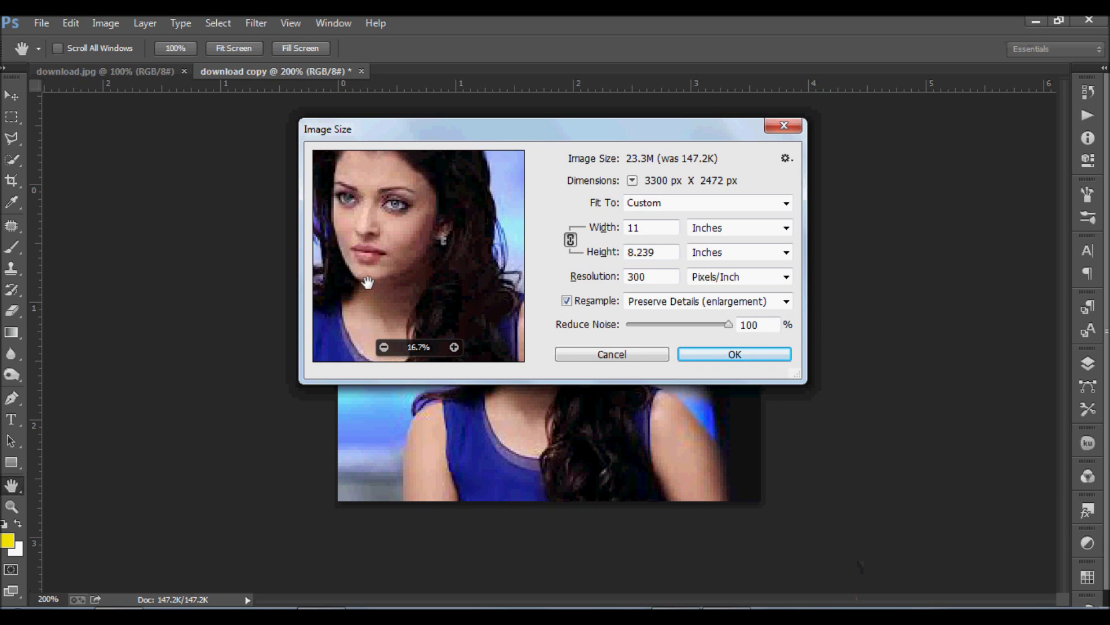
click(731, 355)
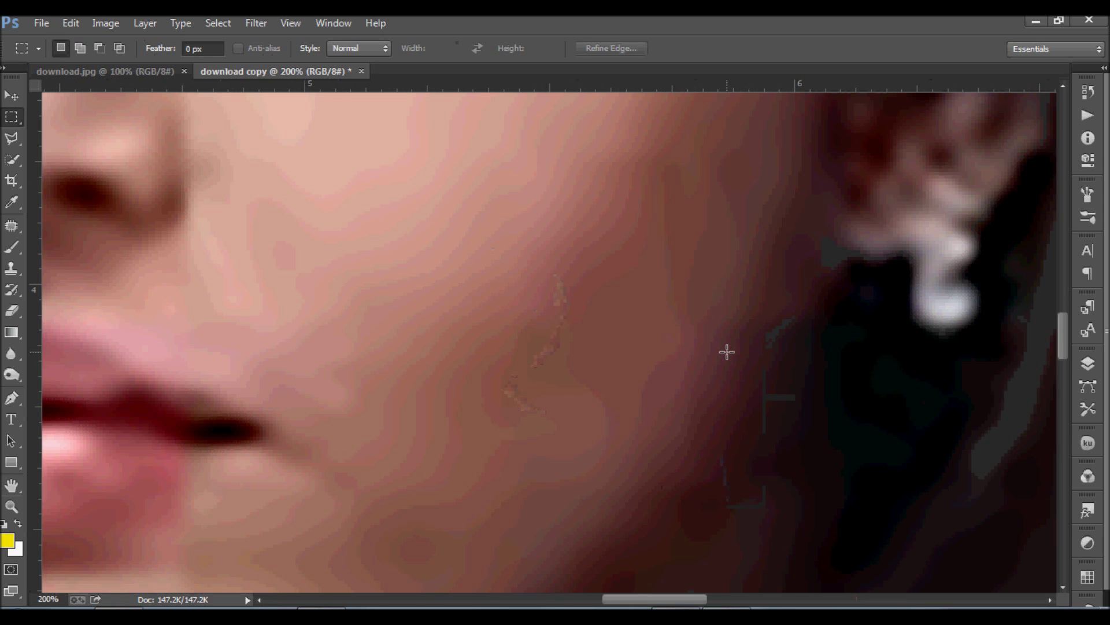
- Open the Unsharp Mask filter for the enlarged portrait and bring the eye into its preview at 67%
alt+click(347, 347)
alt+click(347, 347)
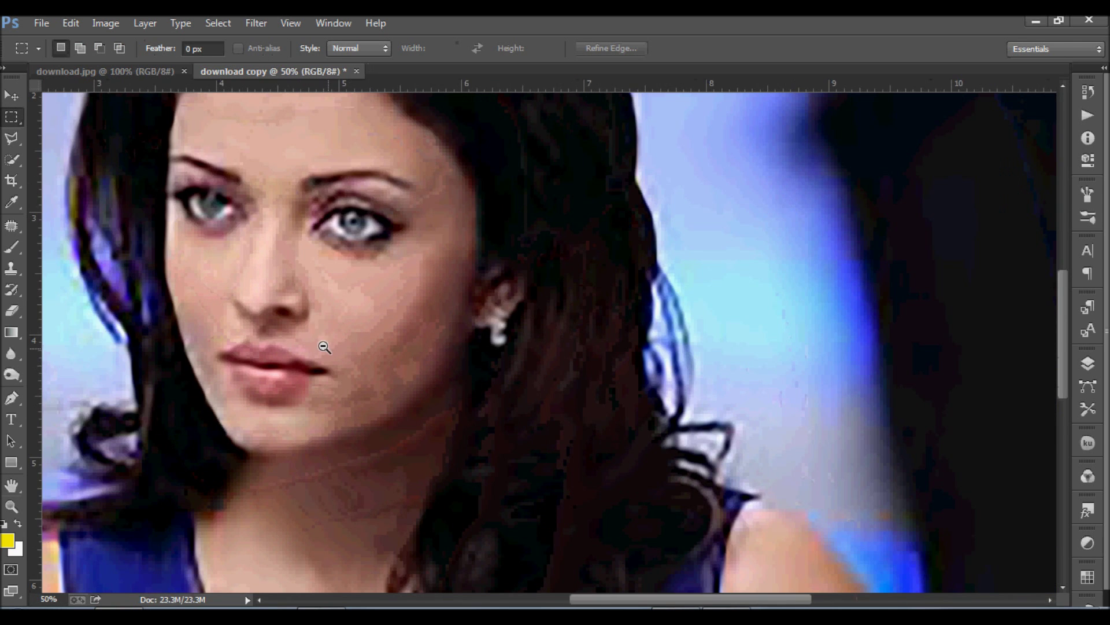
alt+click(323, 346)
drag(340, 330, 511, 378)
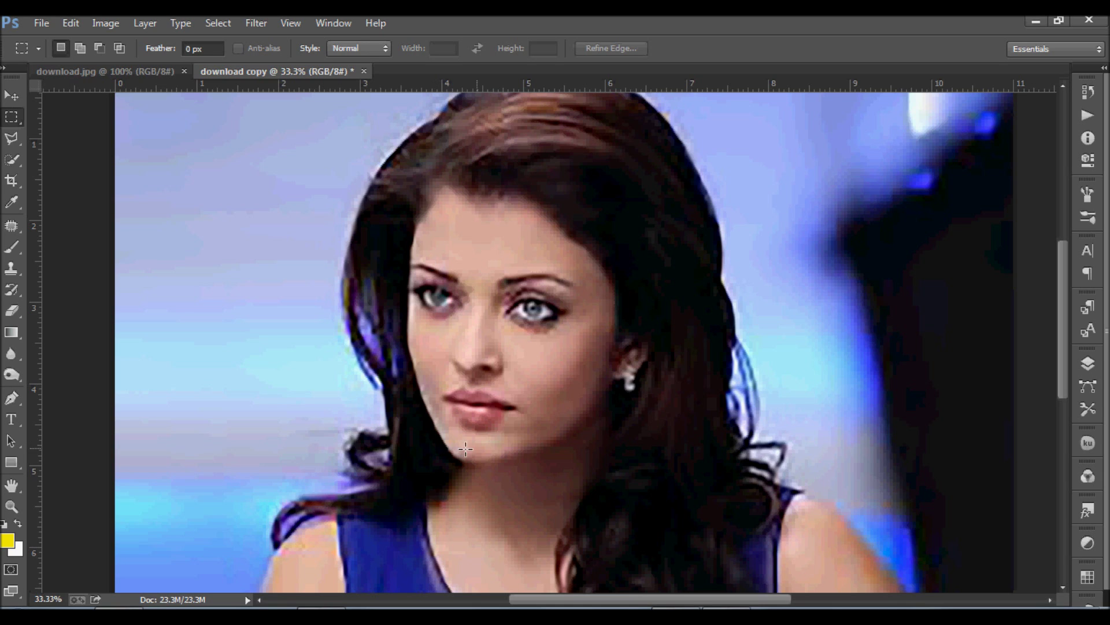
ctrl+click(520, 363)
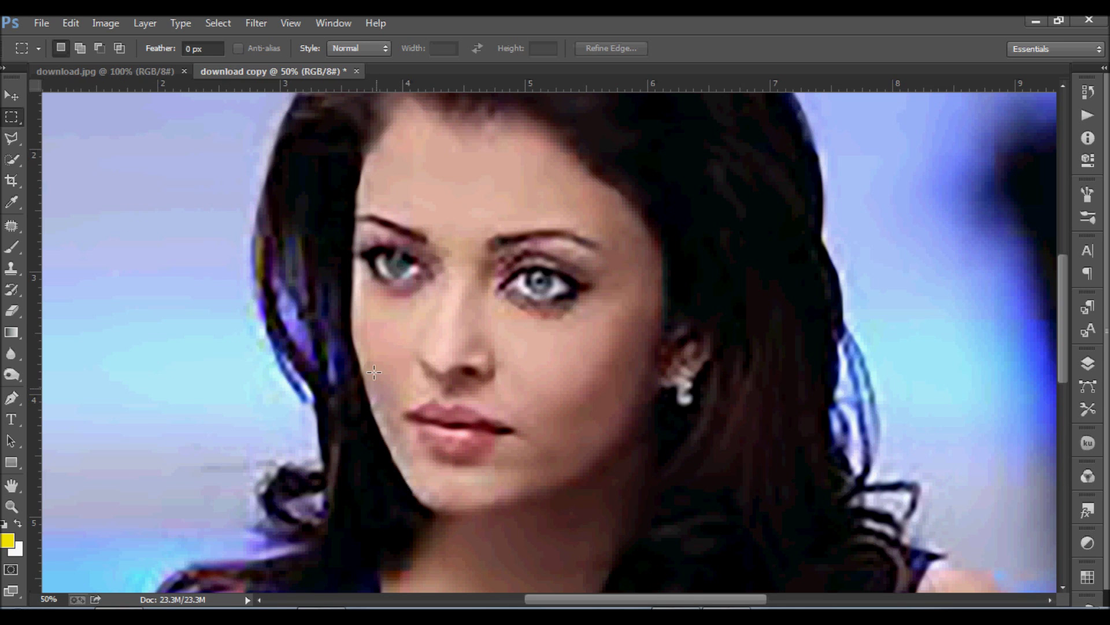
click(254, 24)
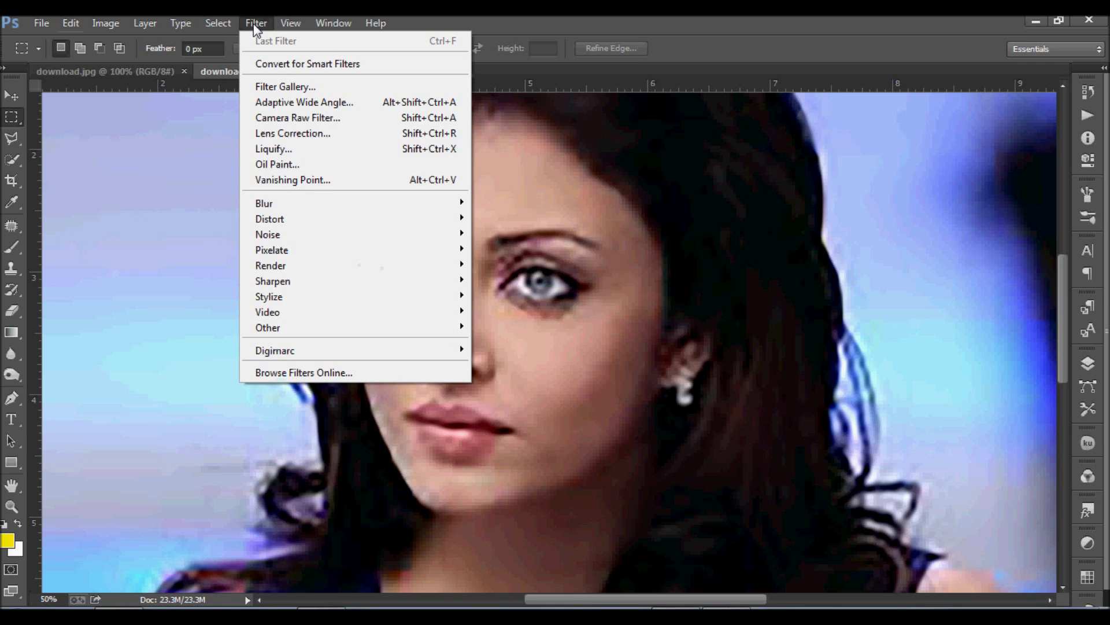
mouse_move(276, 239)
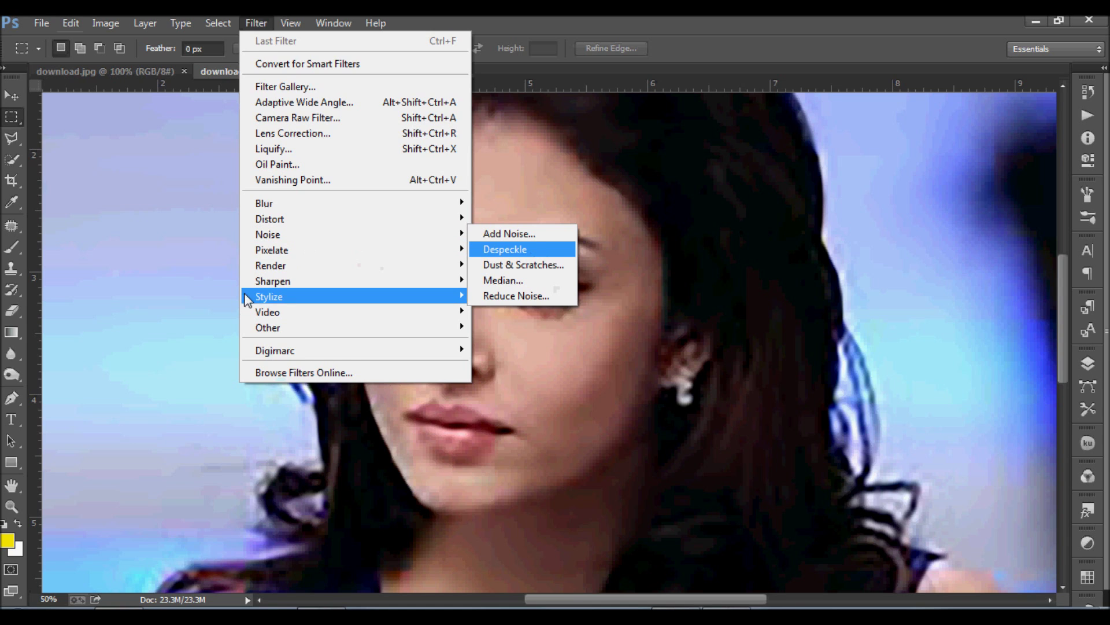
mouse_move(256, 284)
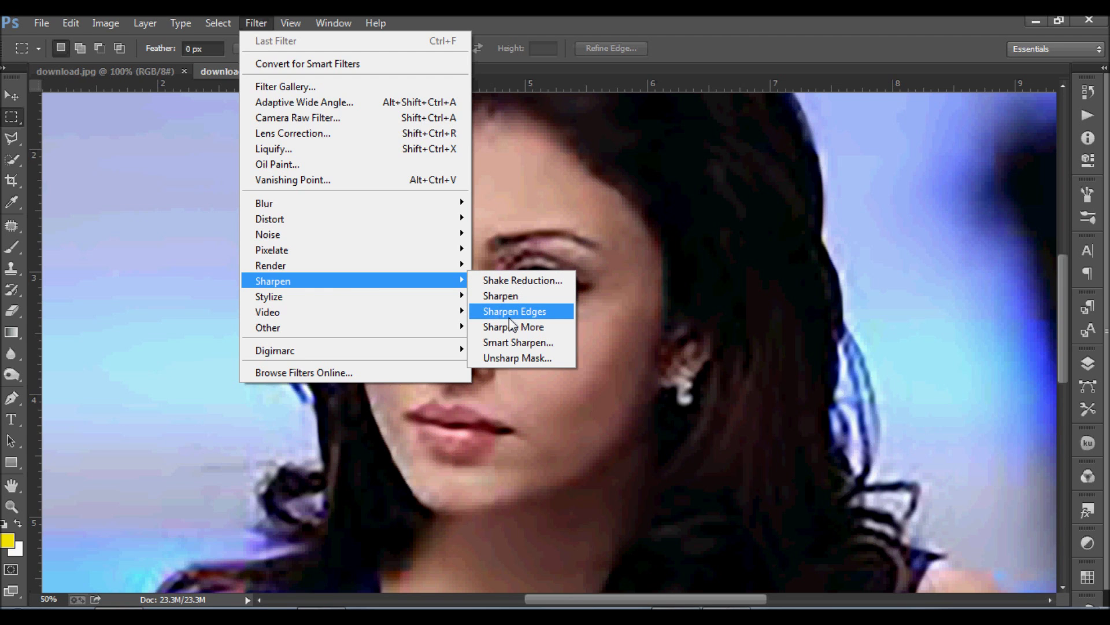
click(508, 359)
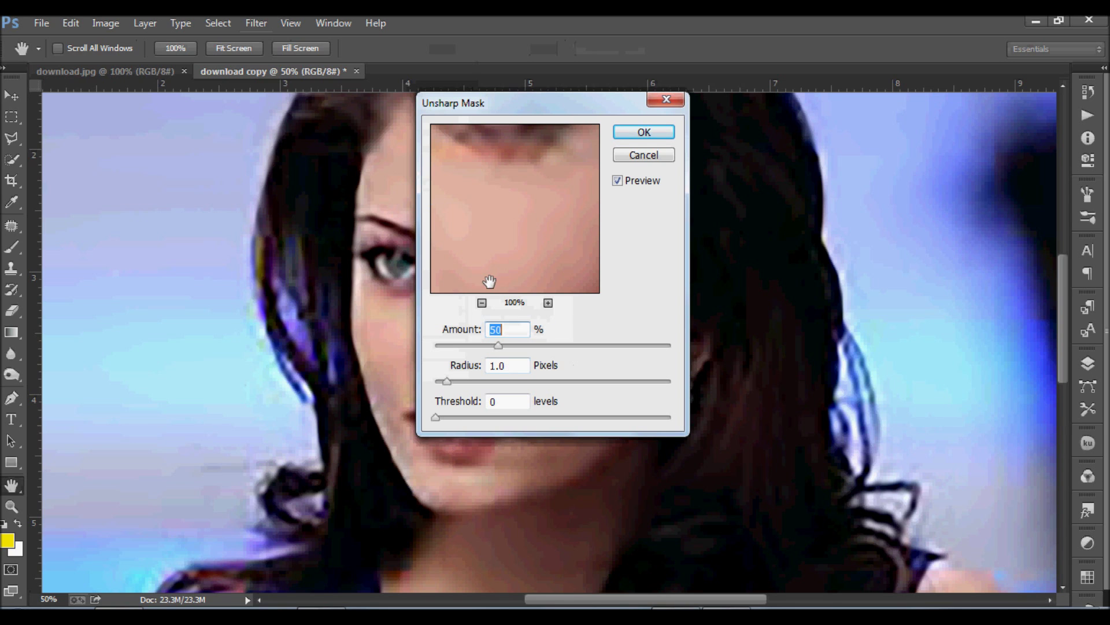
click(481, 303)
drag(504, 186, 516, 285)
- Set Unsharp Mask to an amount of 40%, radius 2.0 pixels and threshold 1 level, compare with the preview off, and apply it
drag(498, 345, 473, 348)
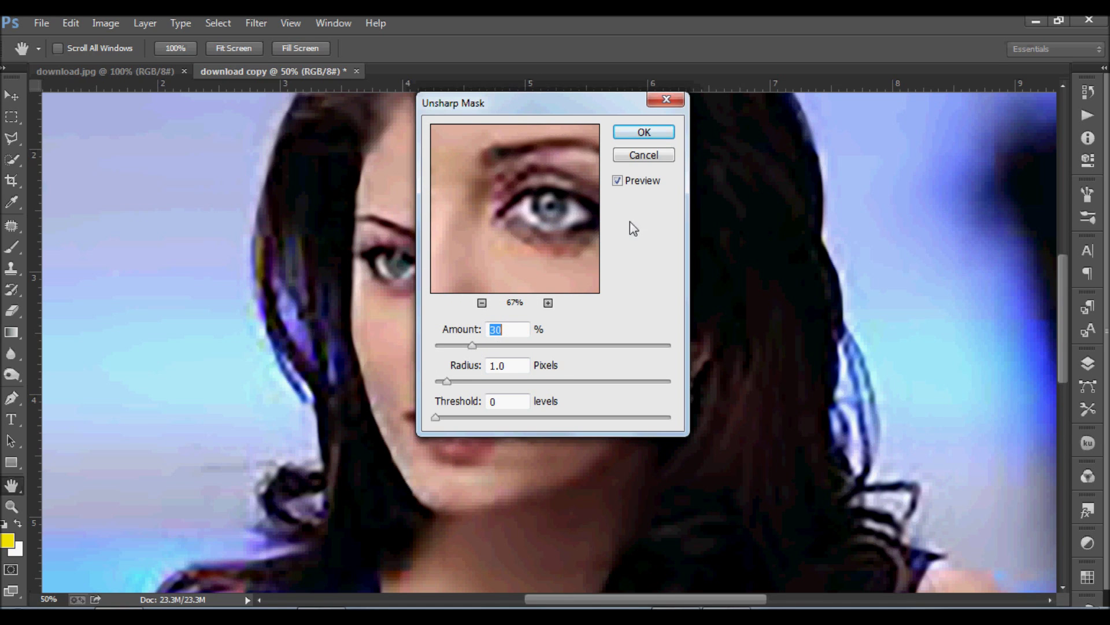
click(618, 181)
drag(473, 348, 481, 348)
drag(480, 346, 483, 345)
drag(449, 384, 459, 386)
key(Tab)
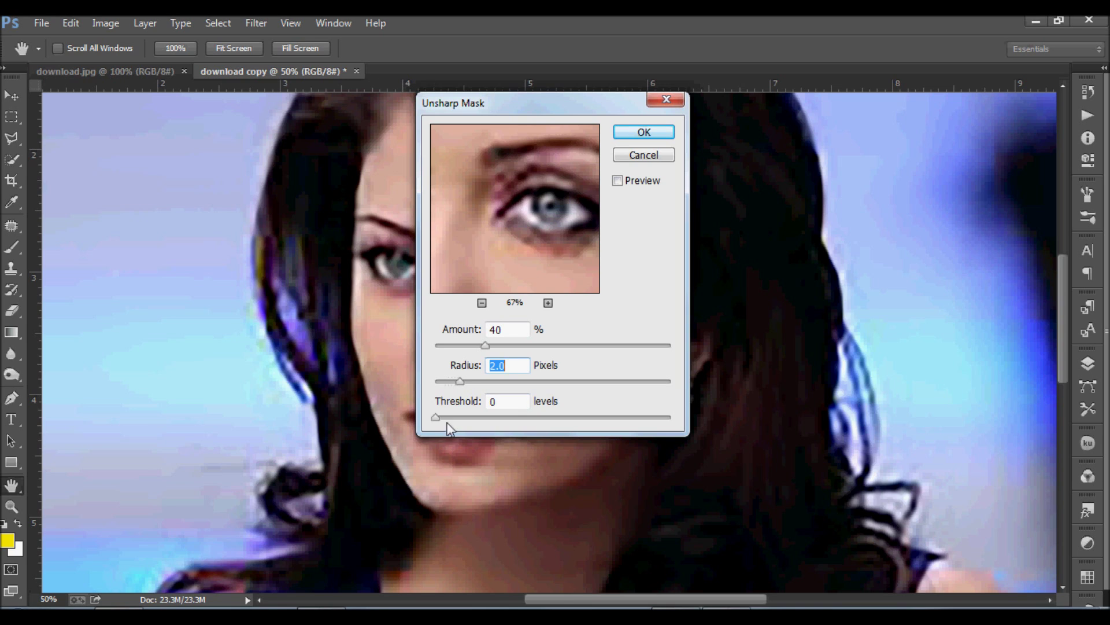
drag(436, 417, 438, 418)
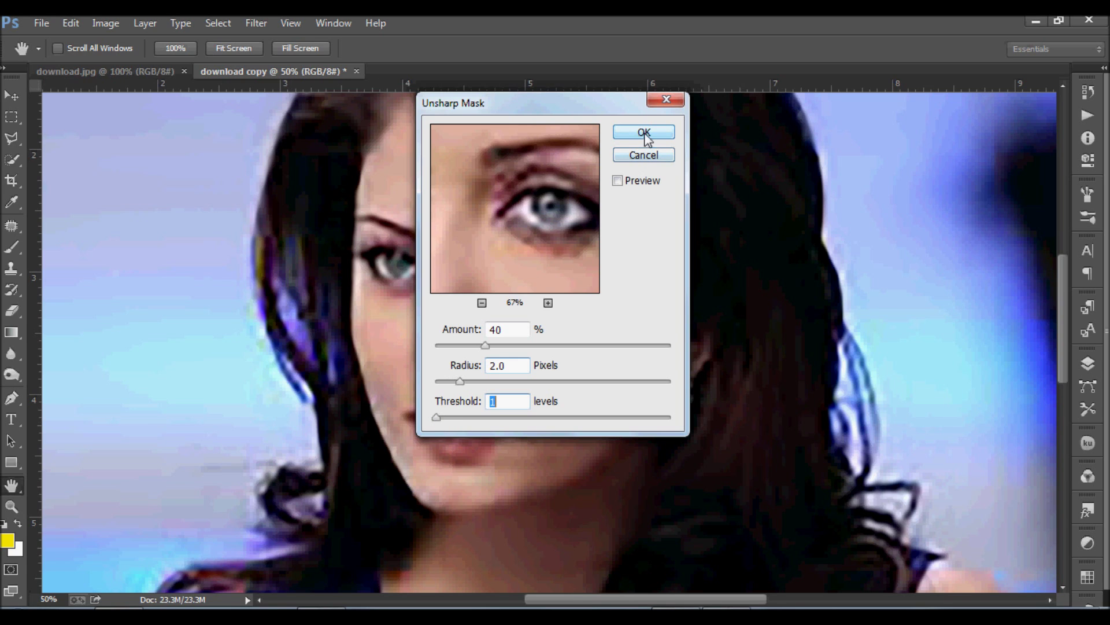
click(617, 181)
click(640, 137)
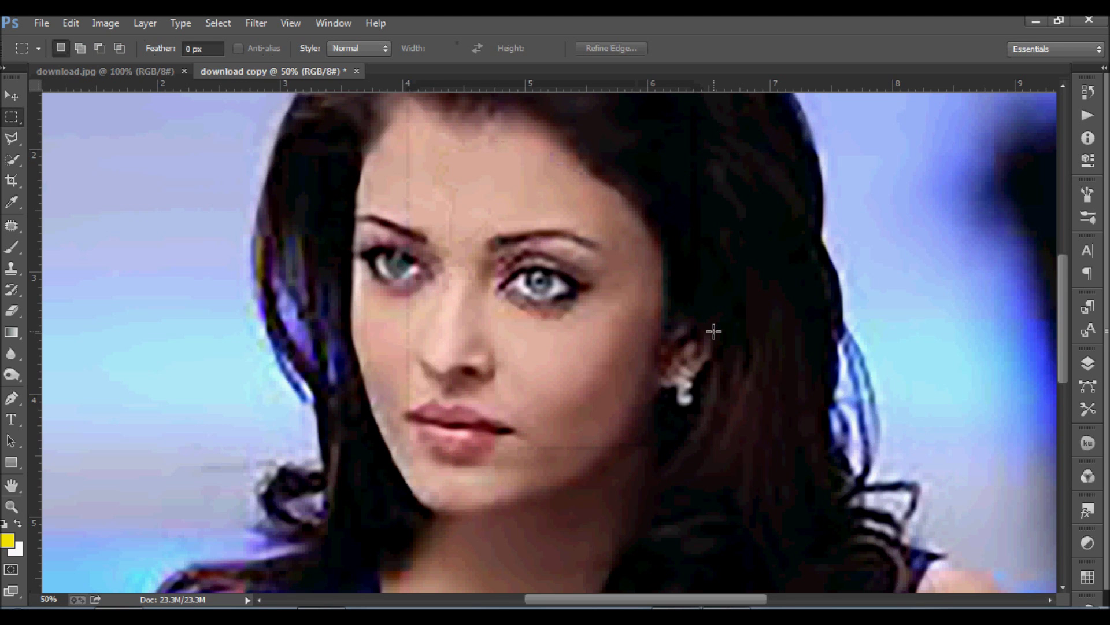
- Duplicate the Background layer, hide the copy, and make the original Background layer active
alt+click(573, 338)
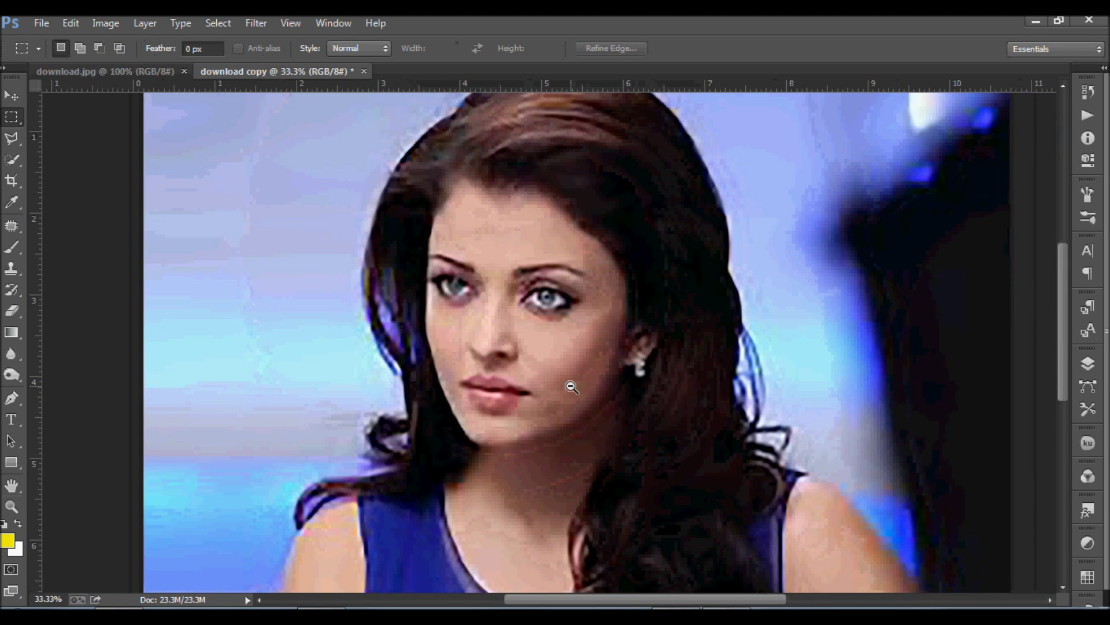
alt+click(571, 386)
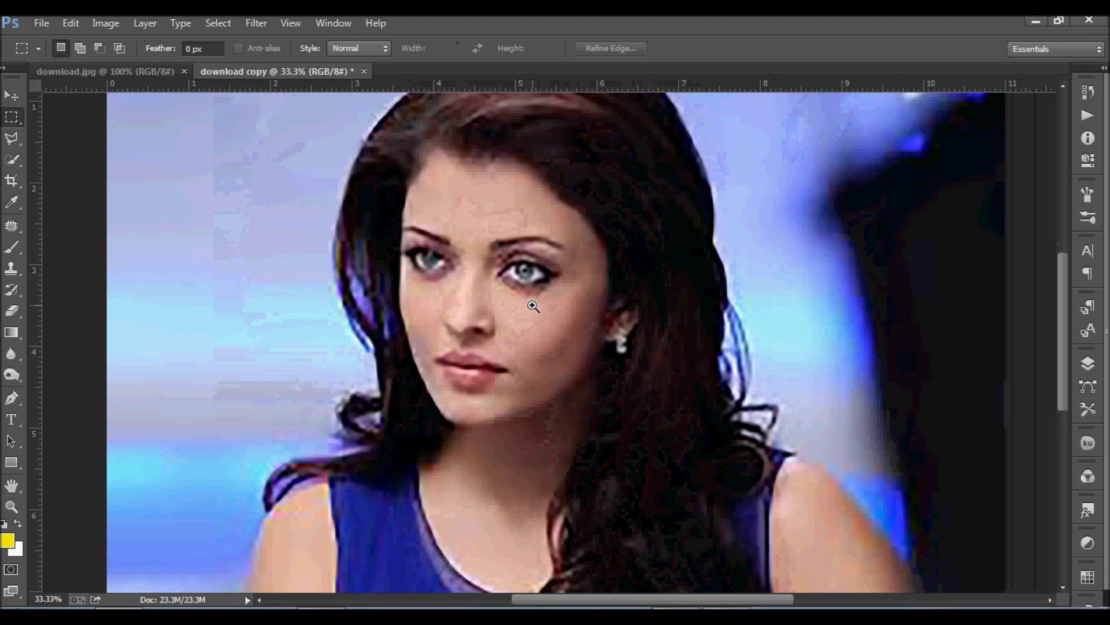
ctrl+click(541, 309)
ctrl+click(500, 272)
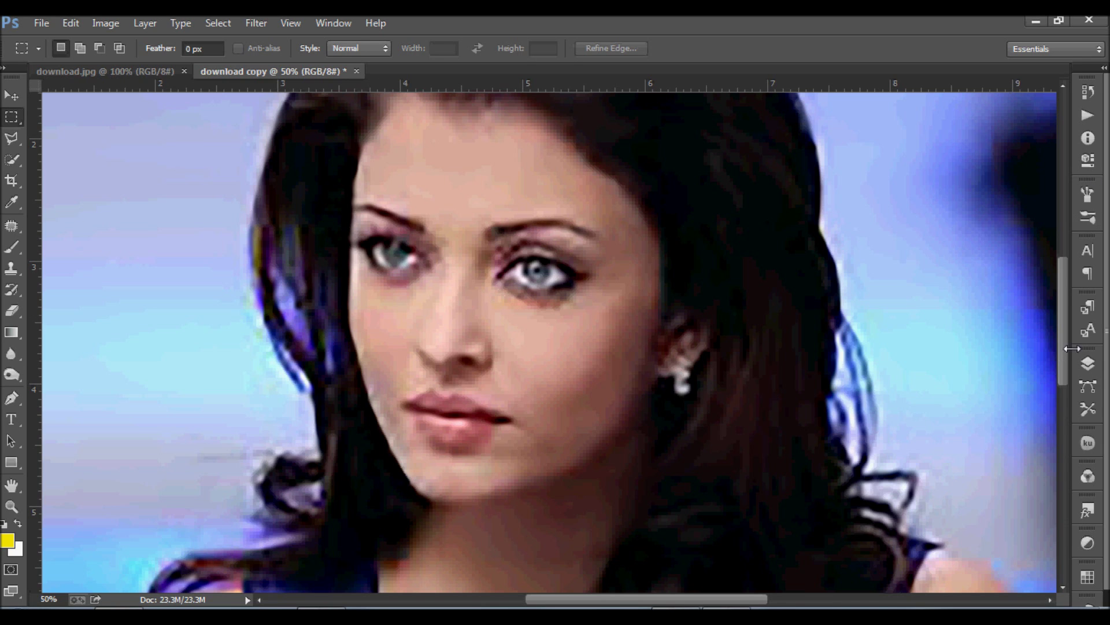
click(1088, 363)
drag(1016, 448, 1020, 586)
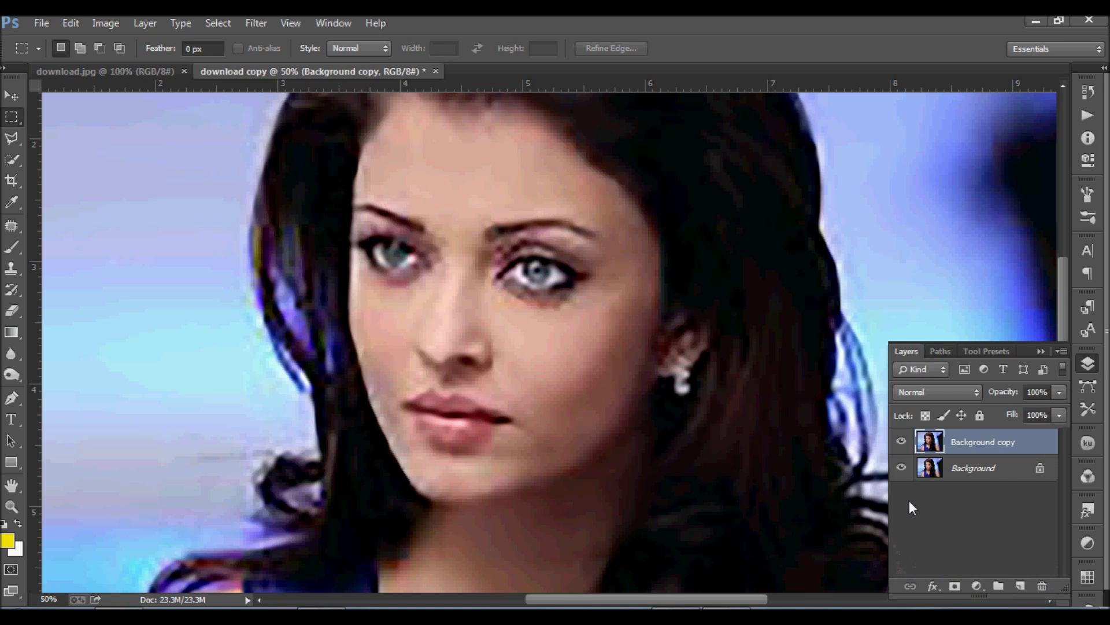
click(901, 443)
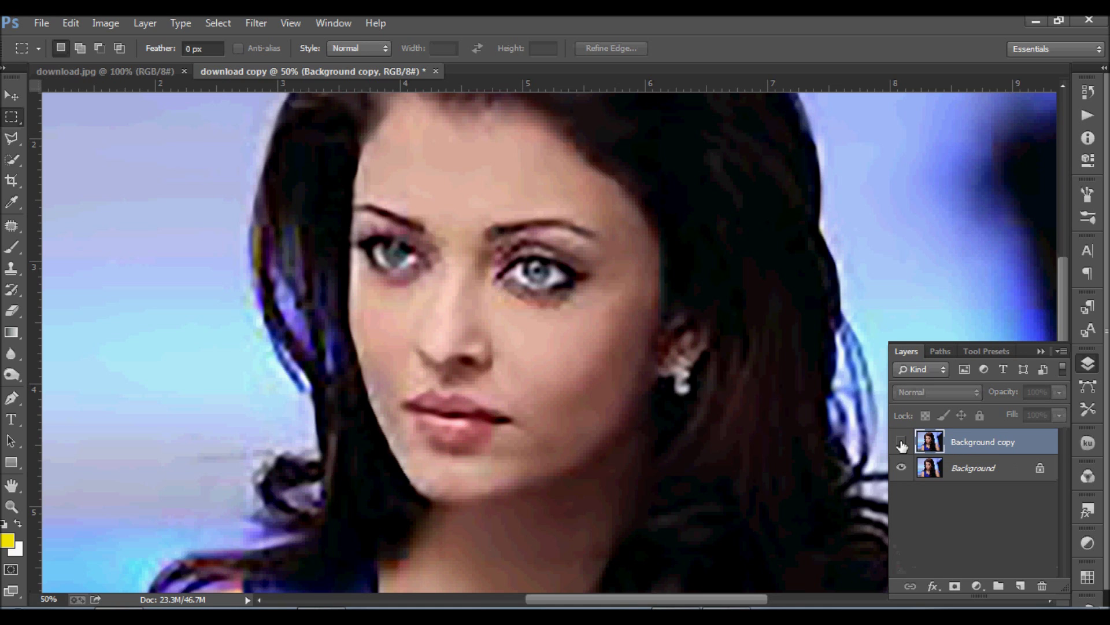
click(971, 471)
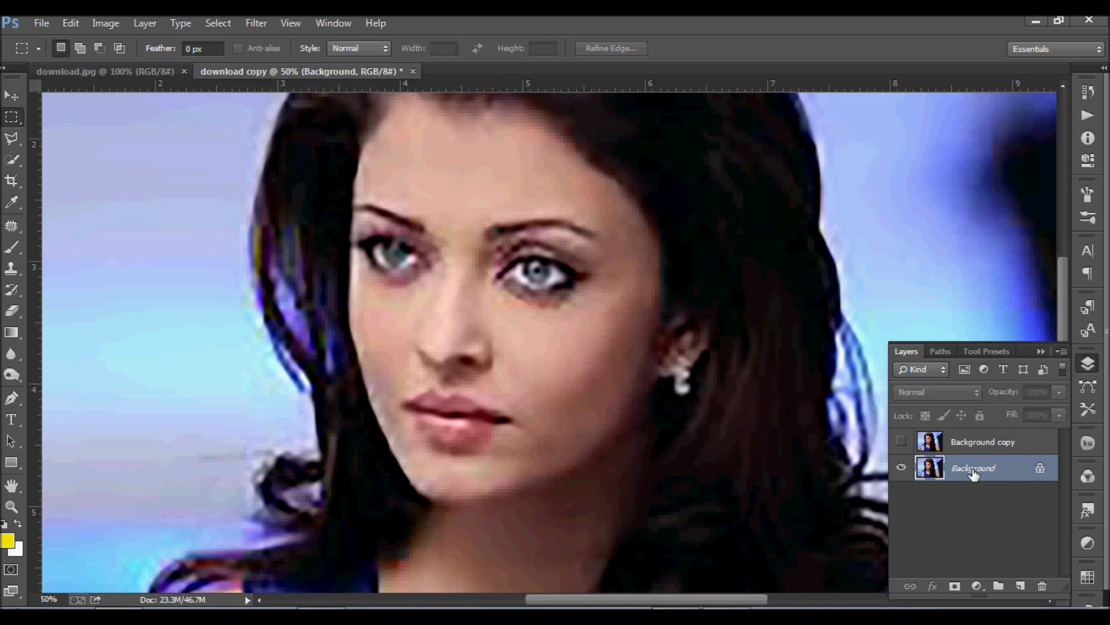
- Open the Surface Blur filter on the Background layer and bring the lips and chin into its preview at 50%
click(257, 22)
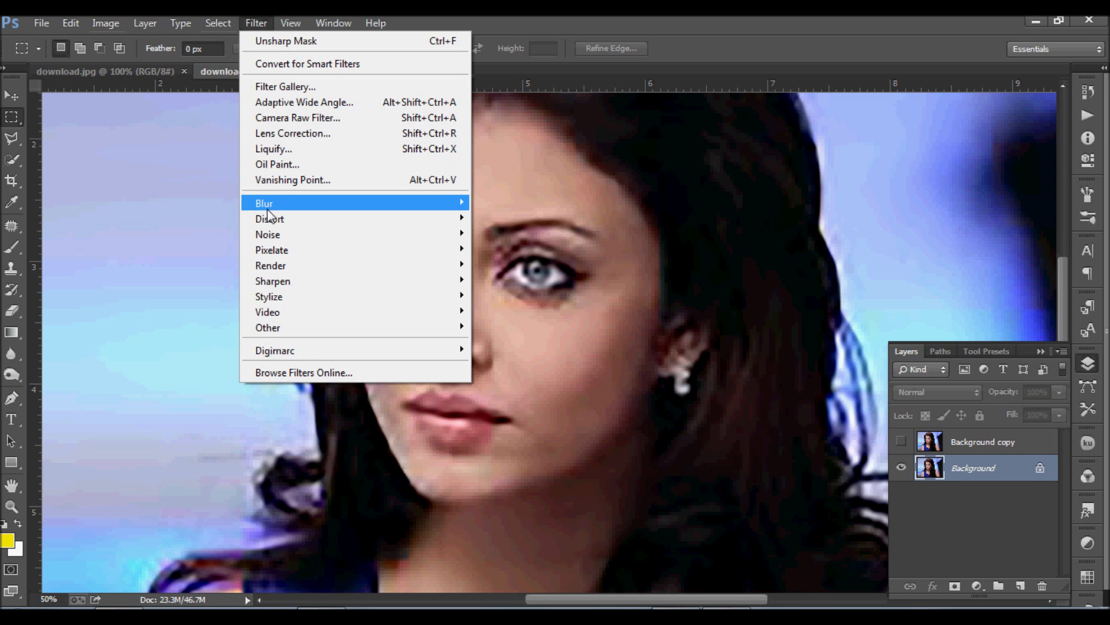
mouse_move(268, 203)
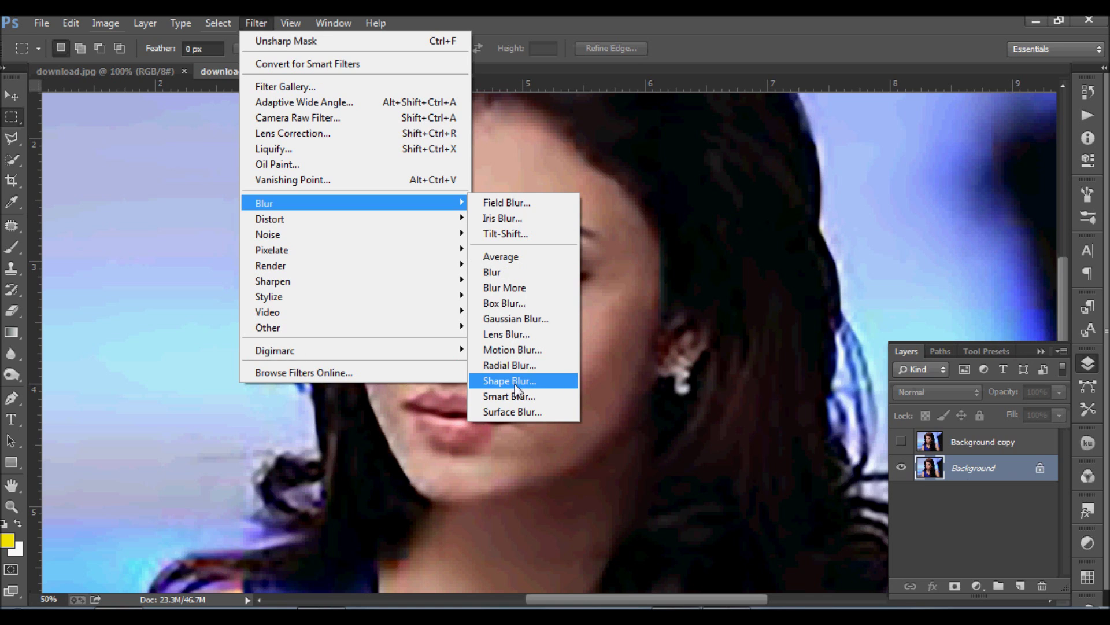
click(515, 412)
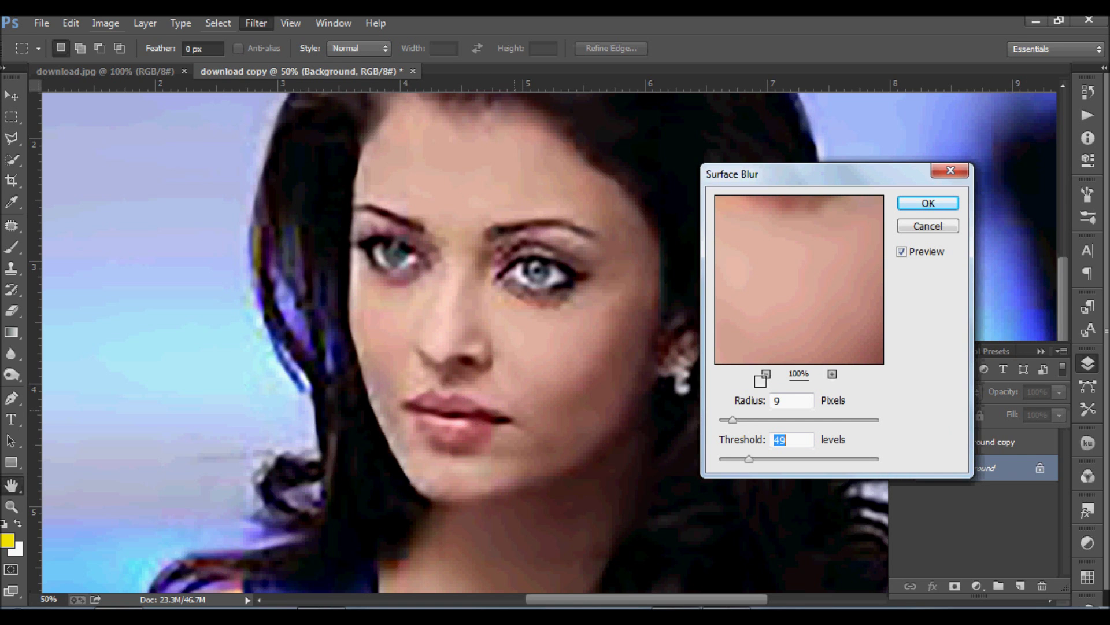
click(766, 374)
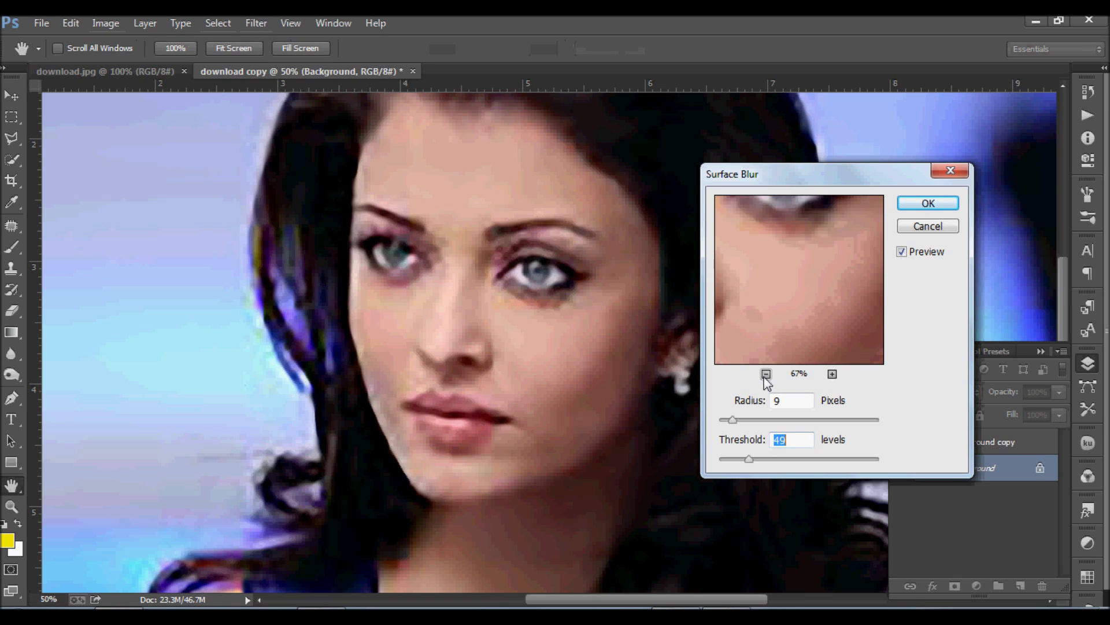
click(765, 374)
click(766, 374)
click(766, 374)
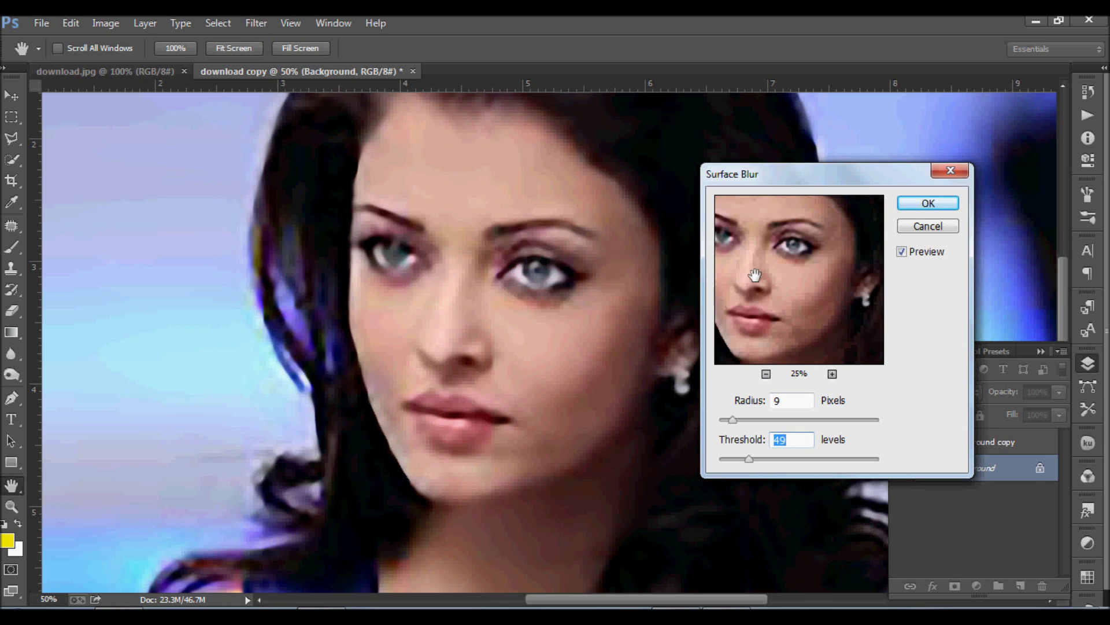
ctrl+click(772, 277)
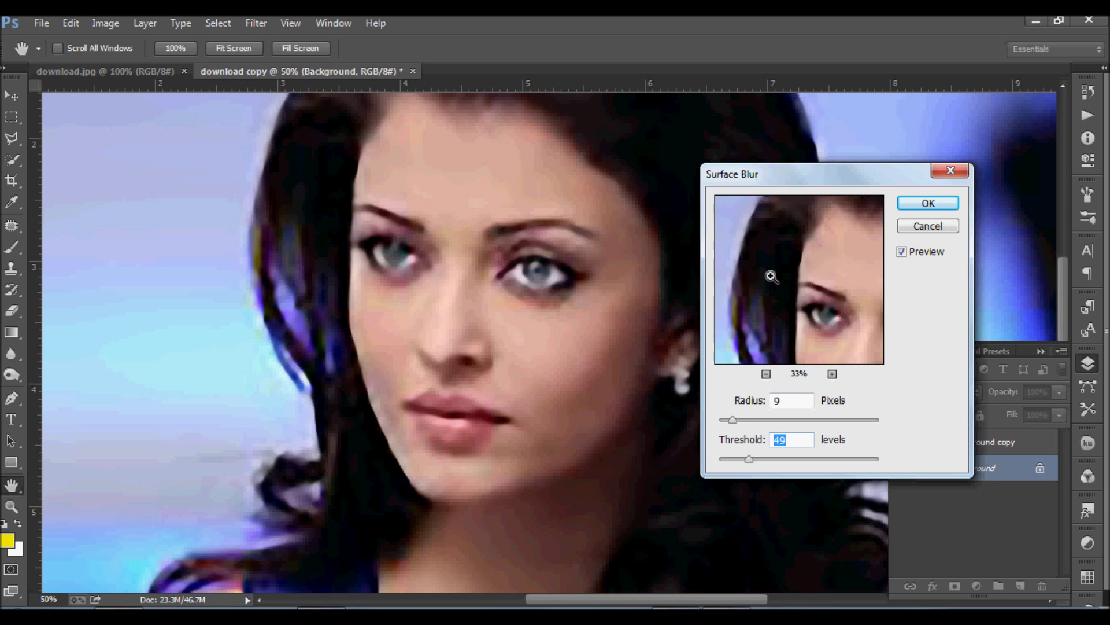
ctrl+click(827, 302)
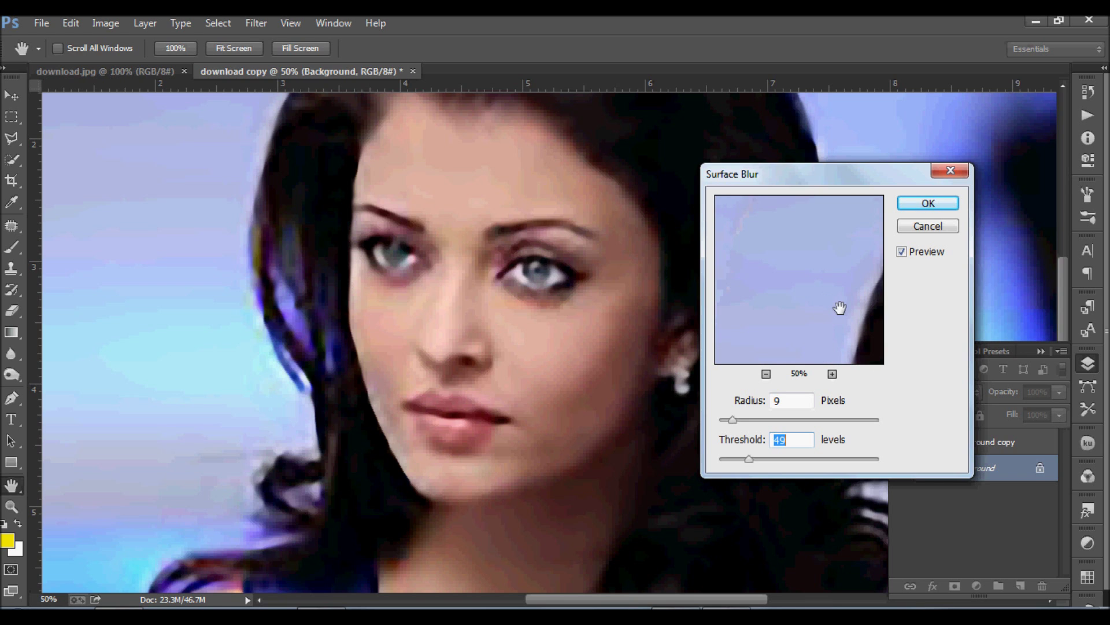
mouse_move(827, 323)
mouse_down()
mouse_move(775, 266)
mouse_move(815, 300)
mouse_move(810, 313)
mouse_move(803, 259)
mouse_up()
mouse_move(810, 298)
mouse_down()
mouse_move(797, 256)
mouse_move(821, 237)
mouse_move(845, 300)
mouse_up()
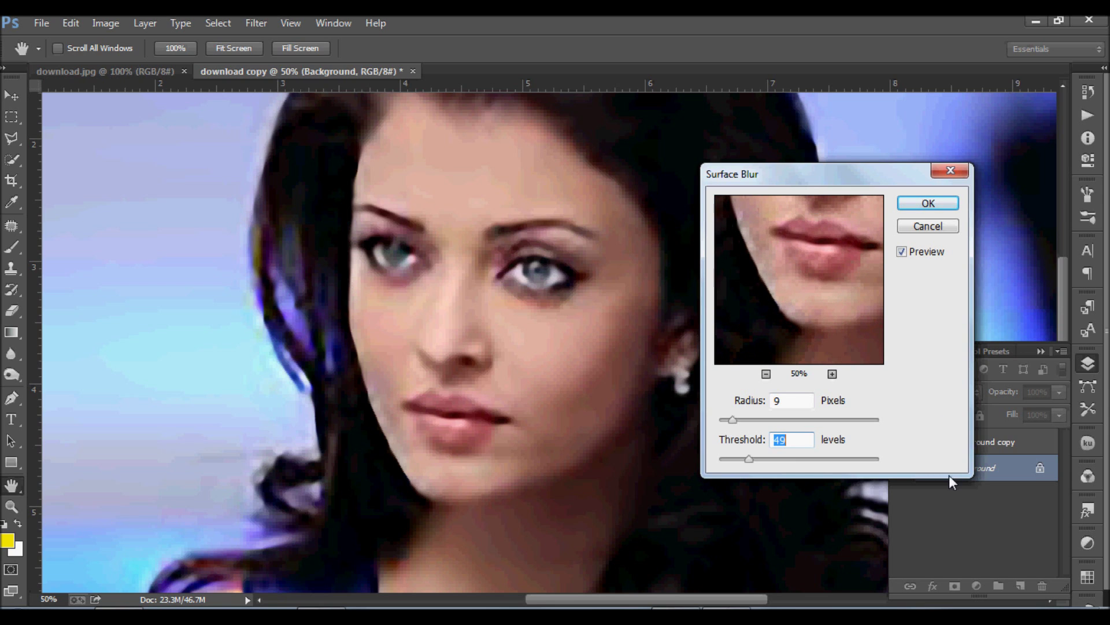
- Set the Surface Blur radius to 13 pixels, check the portrait in the preview at 17%, and apply the blur
drag(732, 420, 739, 421)
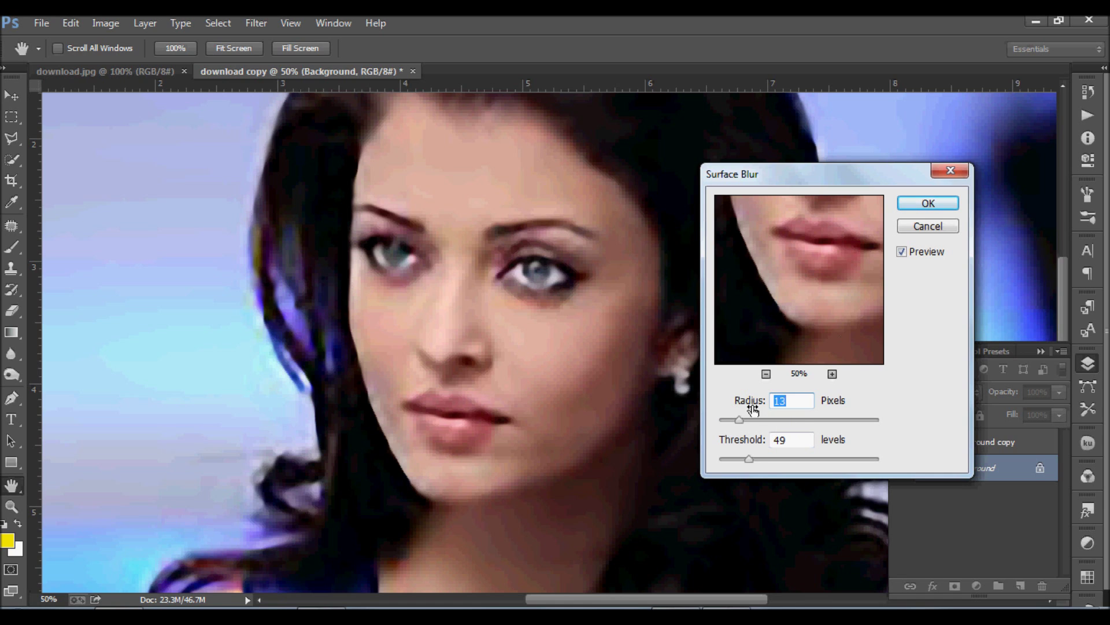
click(766, 375)
click(767, 374)
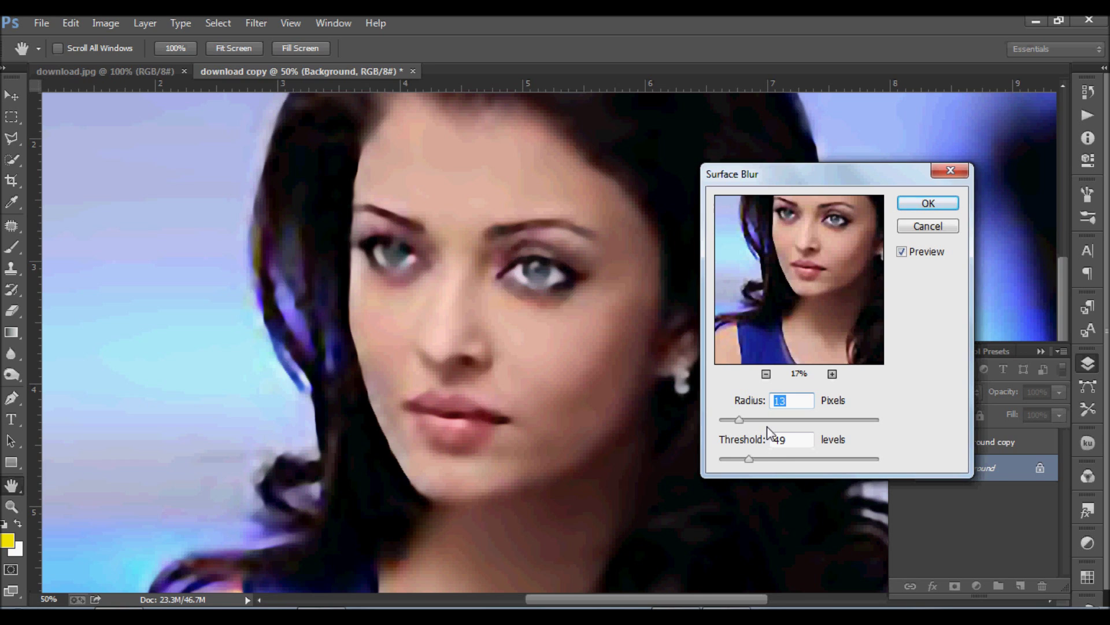
click(933, 208)
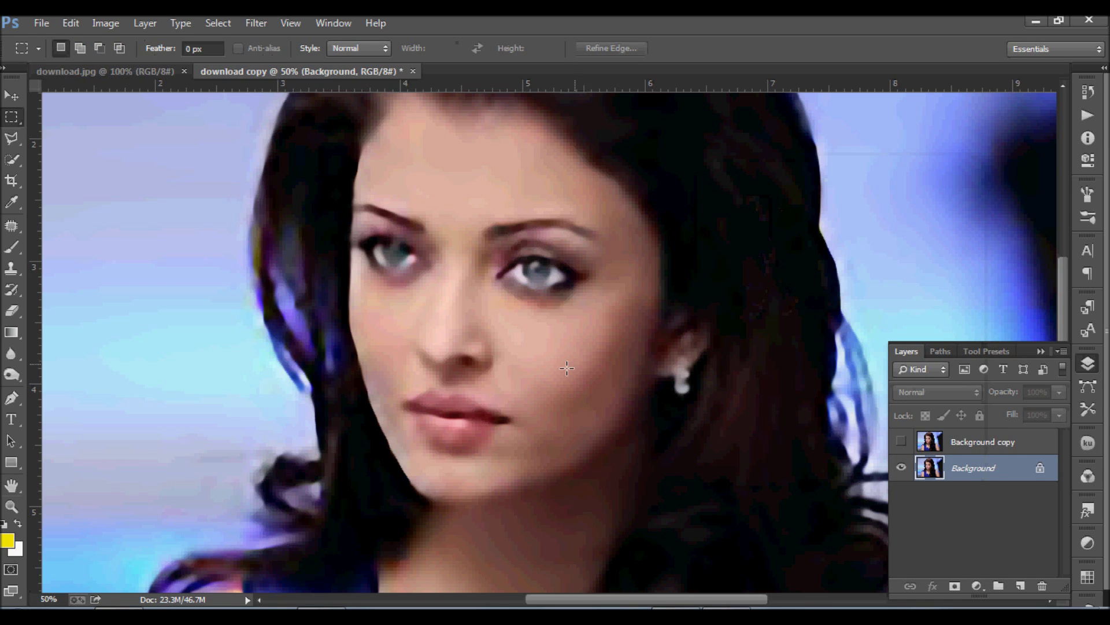
- Make the hidden Background copy layer visible again and set it as the active layer
alt+click(537, 347)
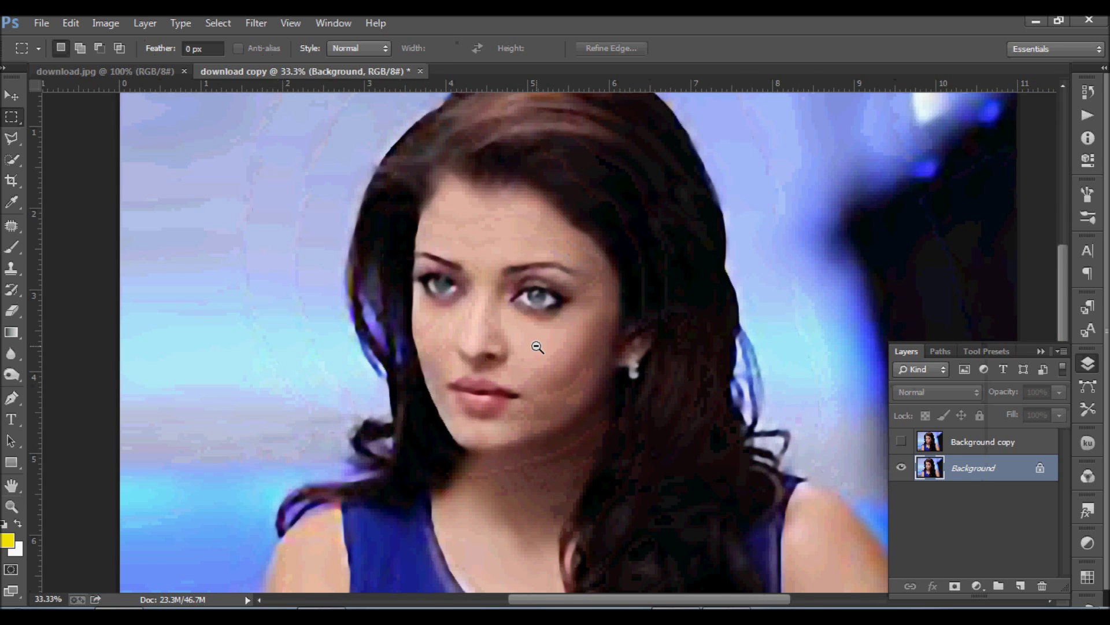
alt+click(537, 347)
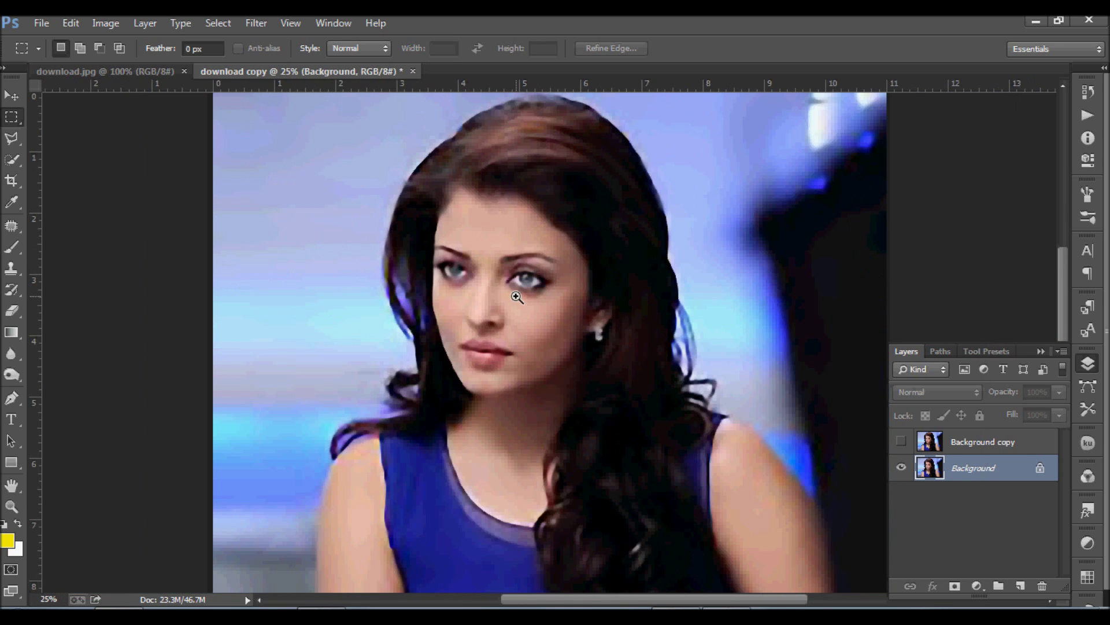
scroll(517, 299, up, 1)
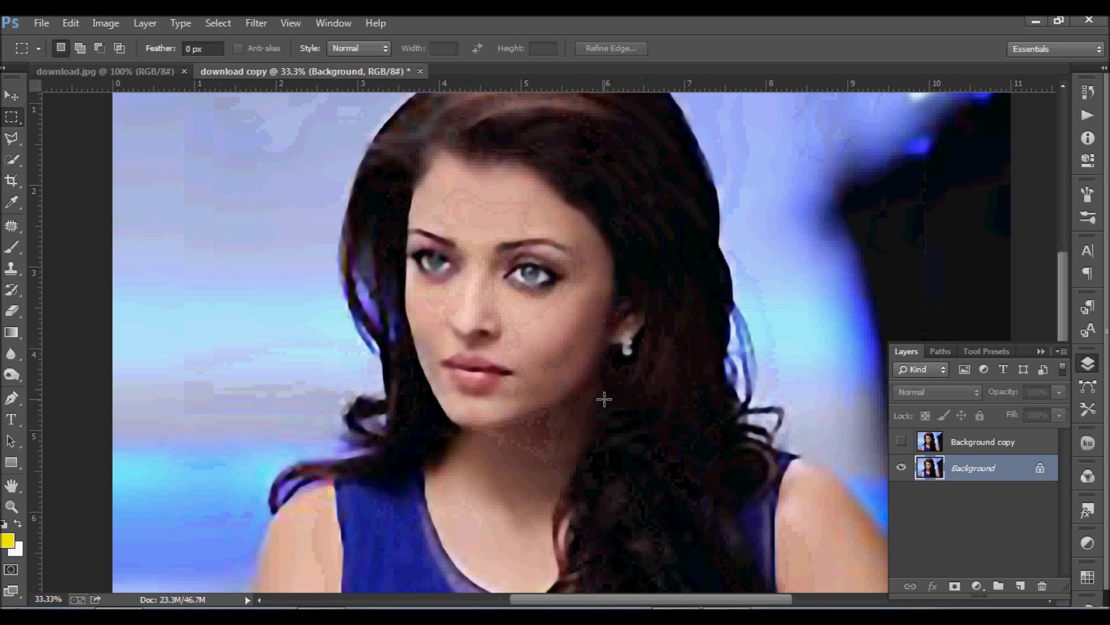
click(901, 444)
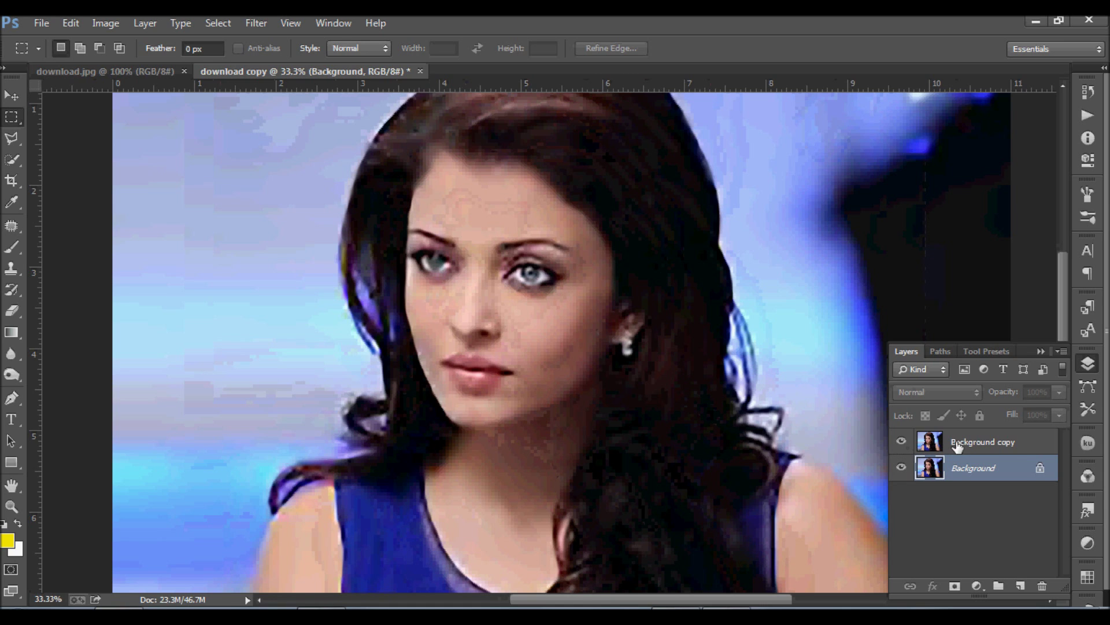
click(1039, 446)
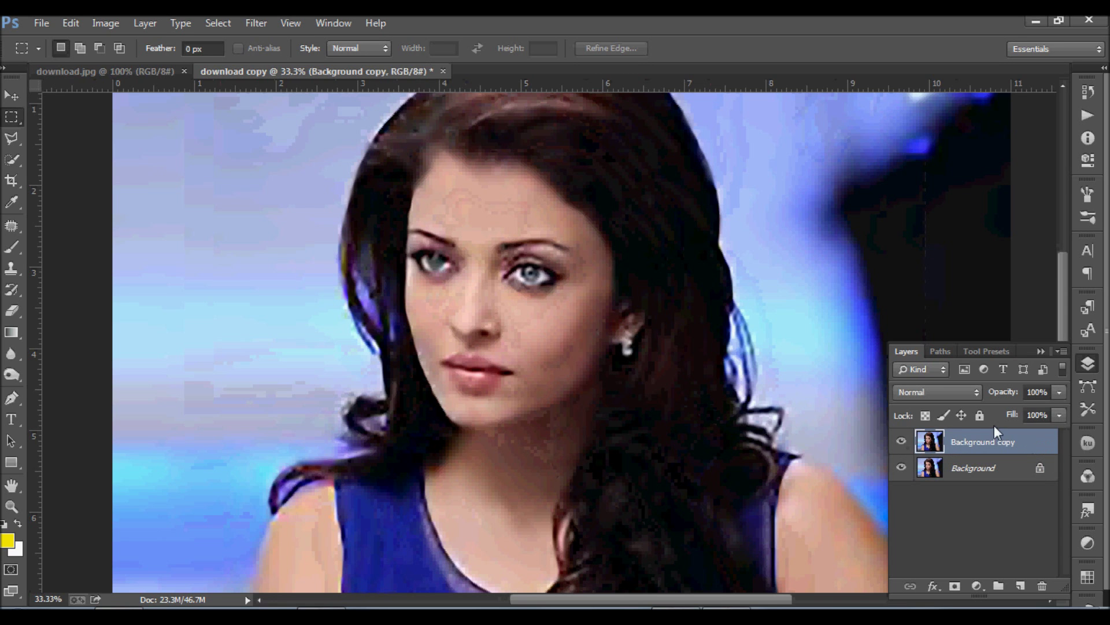
- Run the High Pass filter on the Background copy layer with a radius of 40 pixels
click(259, 22)
mouse_move(283, 332)
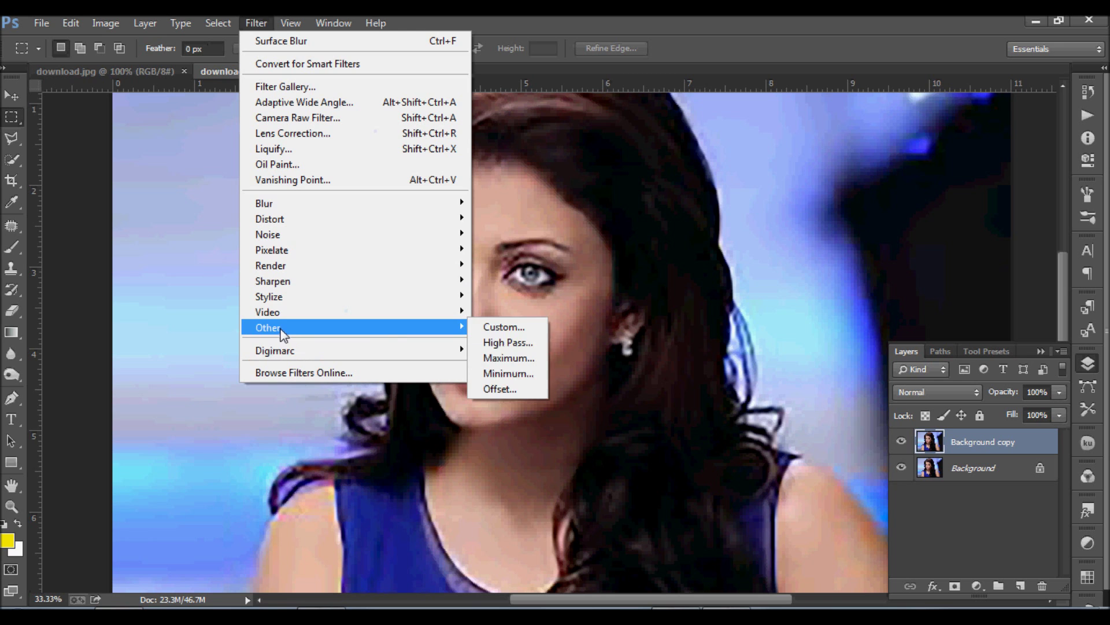
click(507, 346)
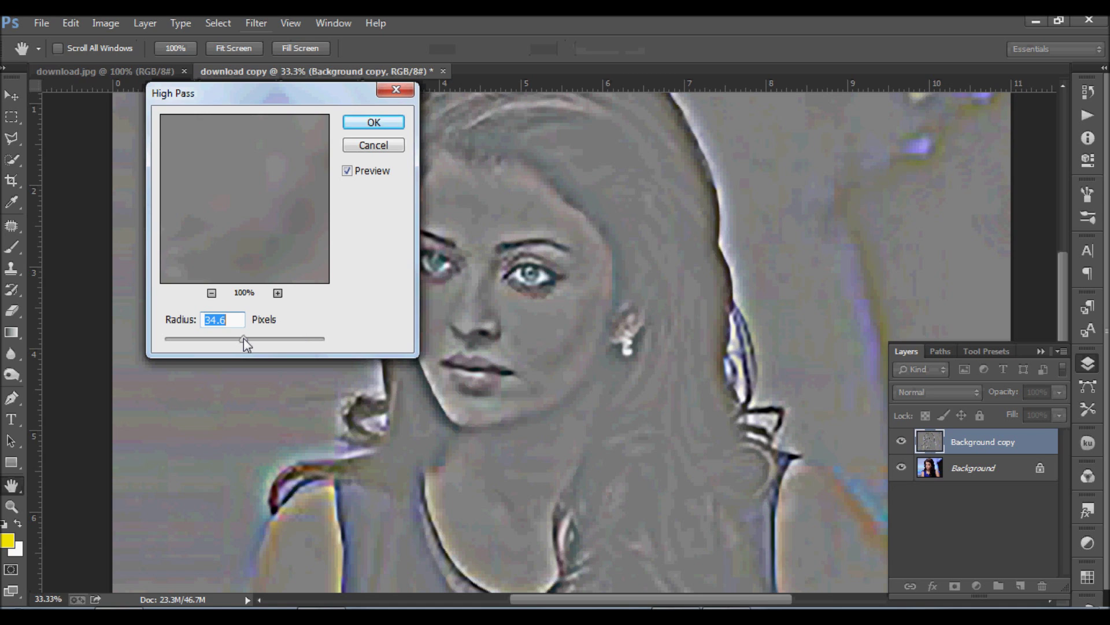
drag(244, 339, 248, 340)
drag(246, 338, 247, 339)
text(40)
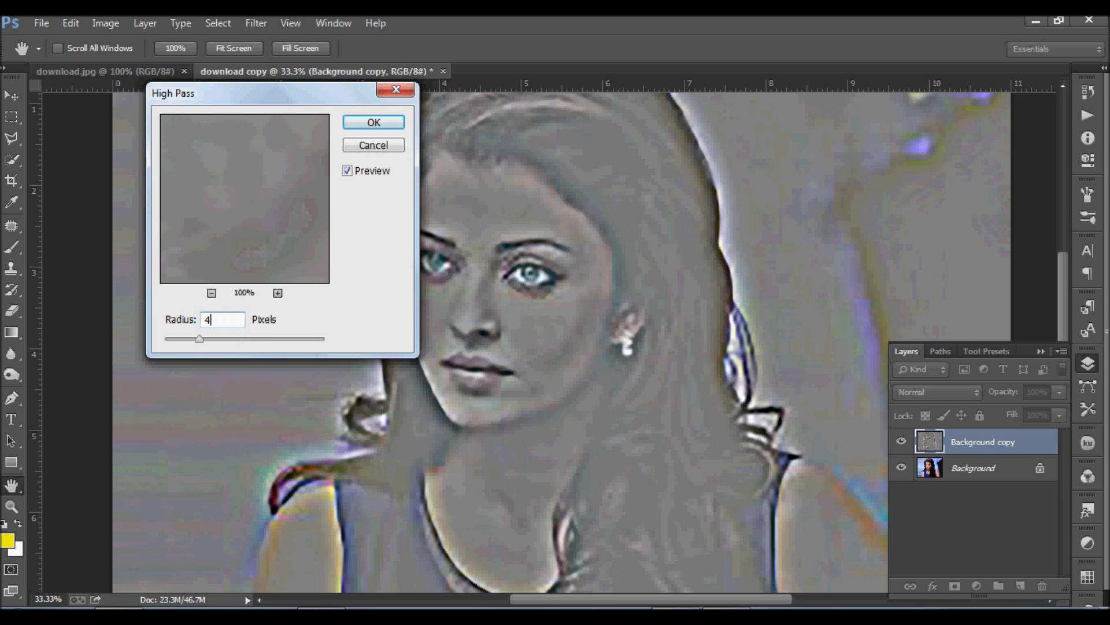
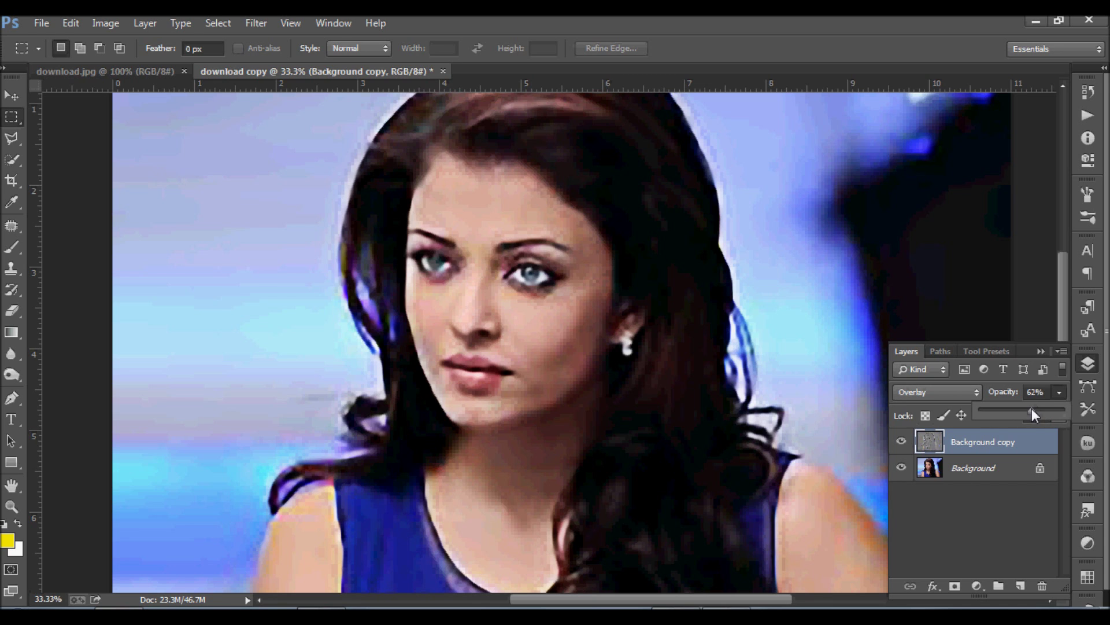
- Set the Overlay layer's opacity to 51% and compare the portrait with the layer hidden and shown
drag(1025, 409, 1022, 411)
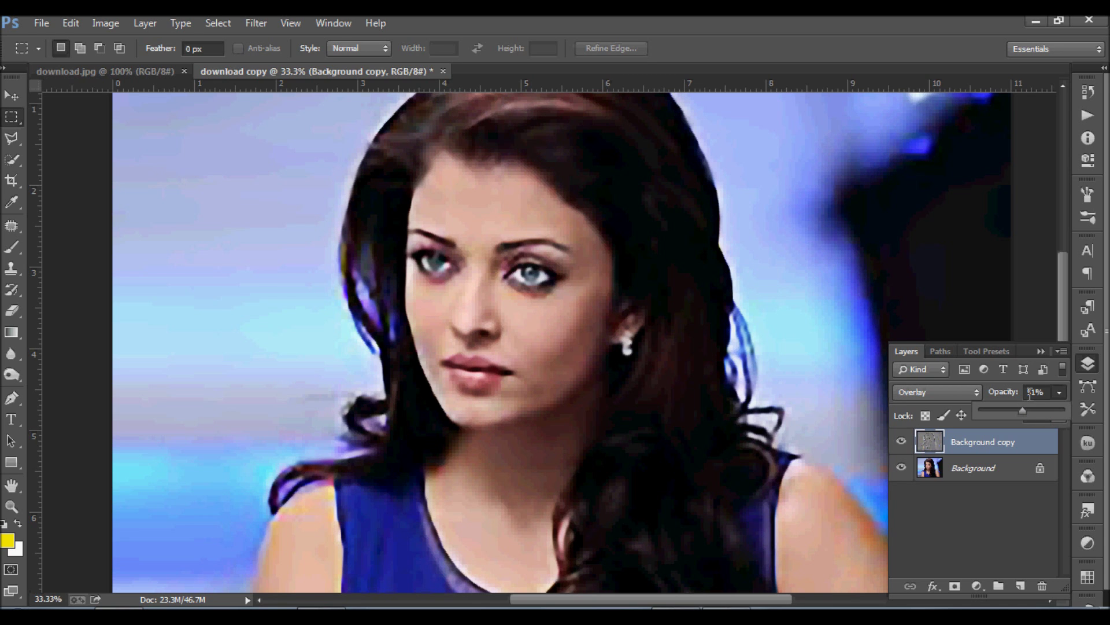
click(901, 444)
click(901, 444)
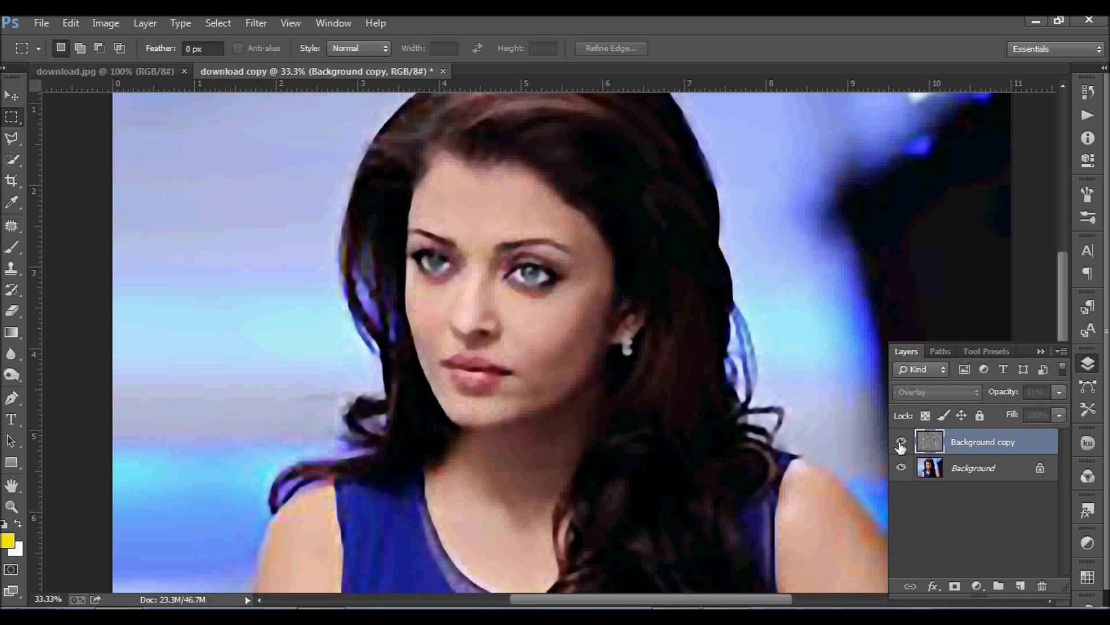
click(901, 444)
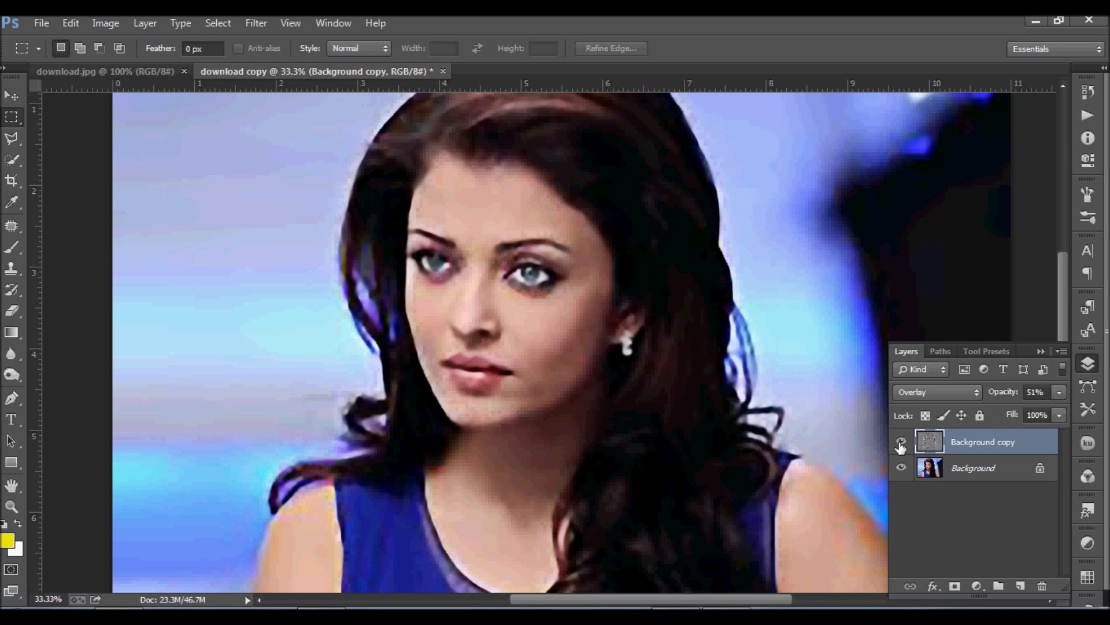
- Examine the face up close, and compare the whole portrait with and without the Background copy layer
click(591, 268)
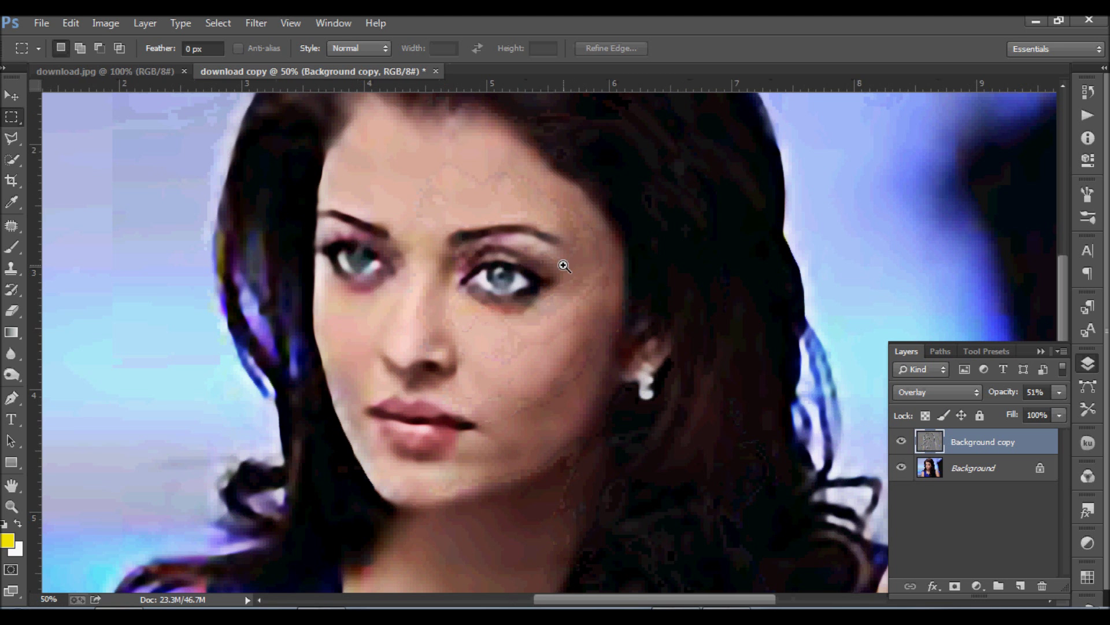
alt+click(602, 340)
alt+click(452, 352)
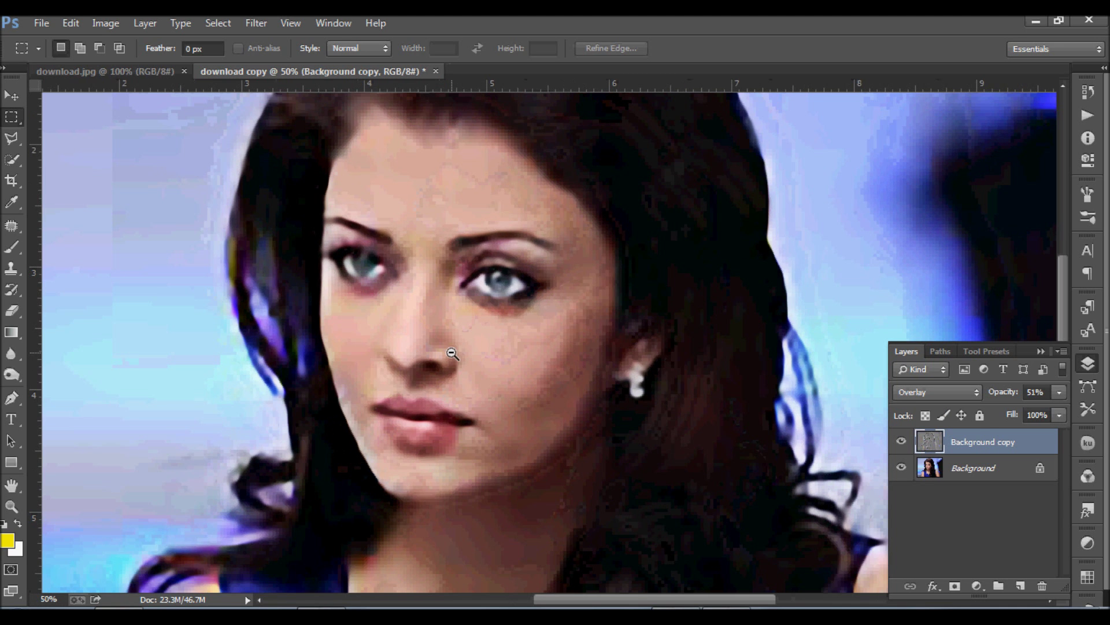
alt+click(452, 353)
click(902, 442)
click(902, 441)
click(902, 442)
click(902, 442)
click(902, 442)
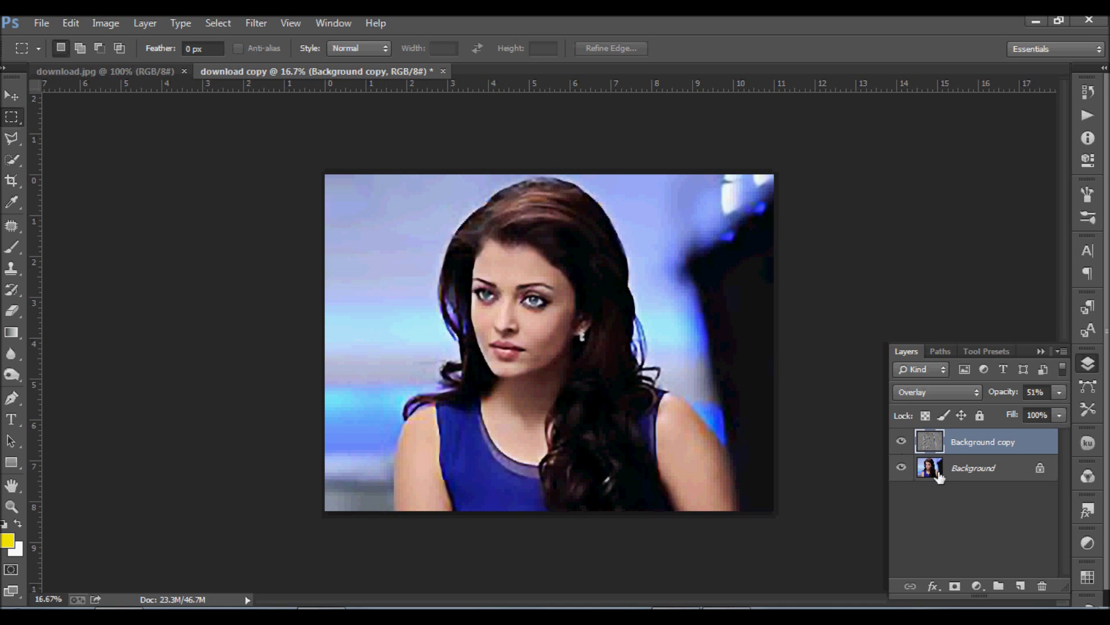
- Merge the Background copy and Background layers into a single layer
shift+click(1013, 478)
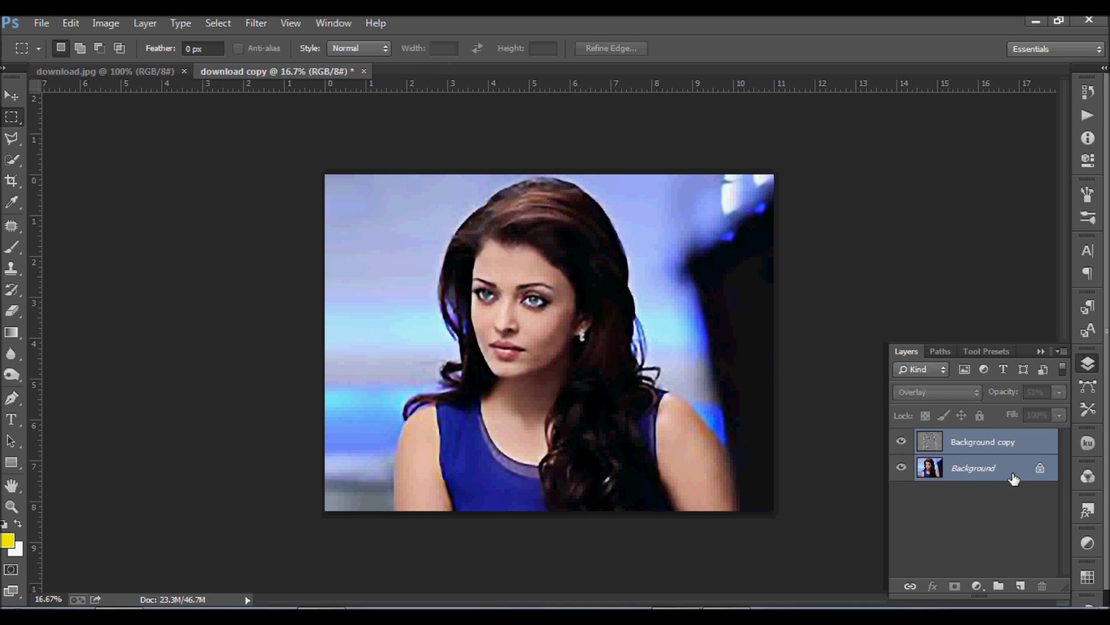
key(ctrl+e)
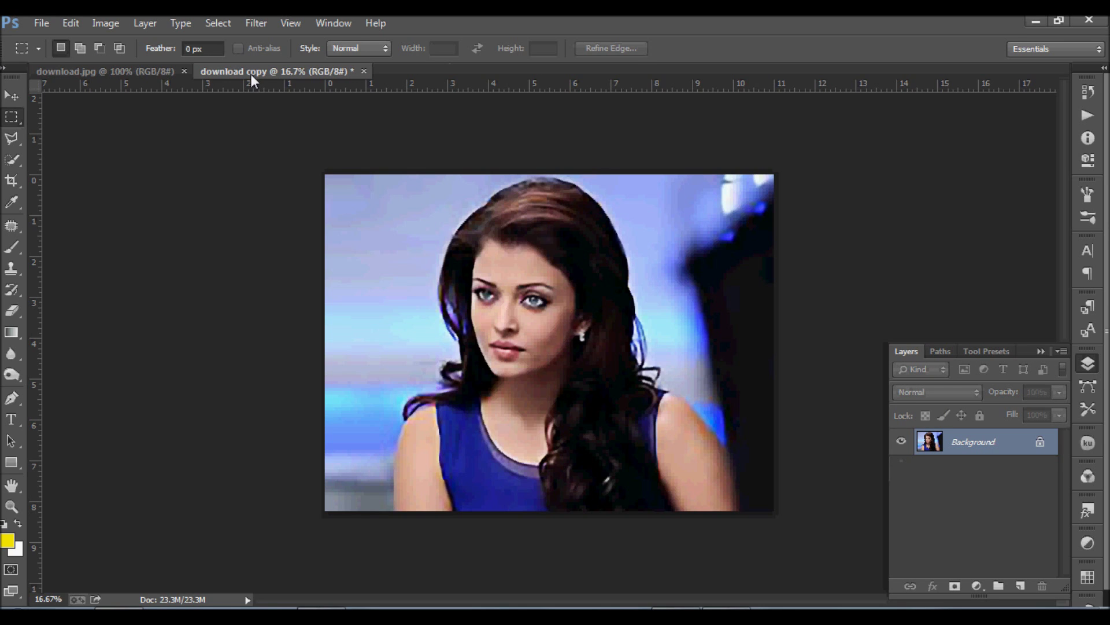
drag(253, 70, 276, 78)
- Compare the original download.jpg magnified to 300% with the enlarged download copy at 25%
click(150, 68)
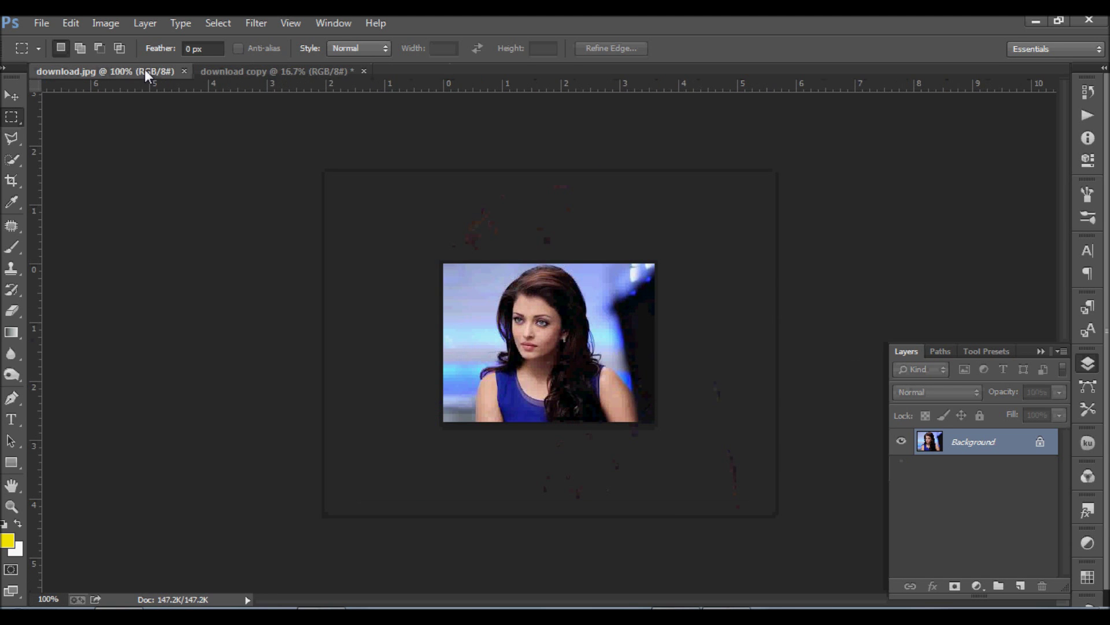
key(ctrl+plus)
key(ctrl+plus)
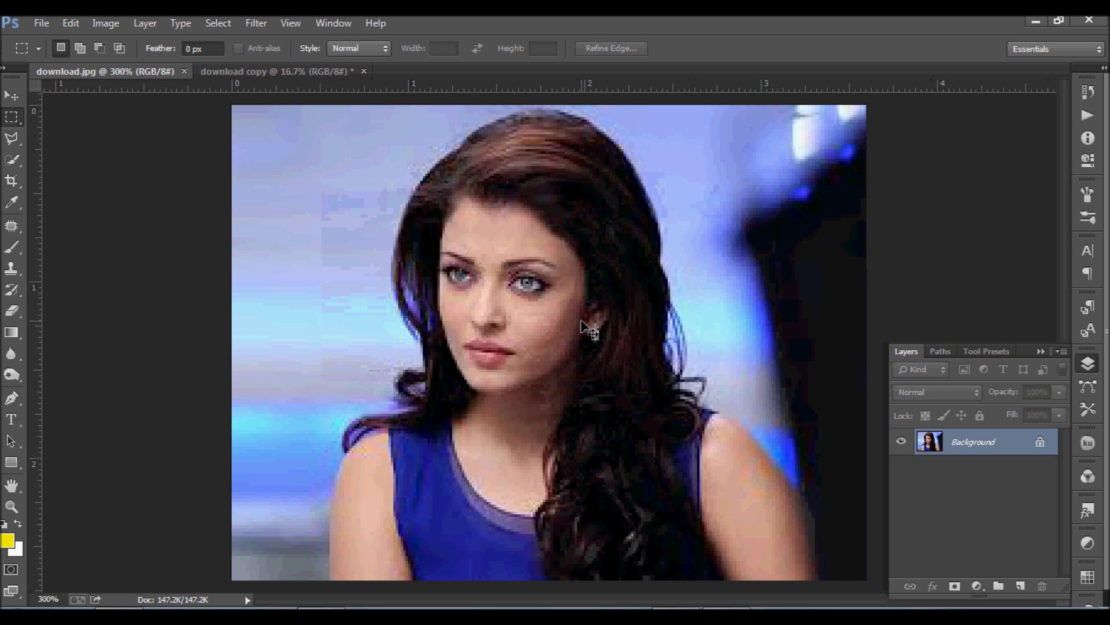
key(ctrl+Tab)
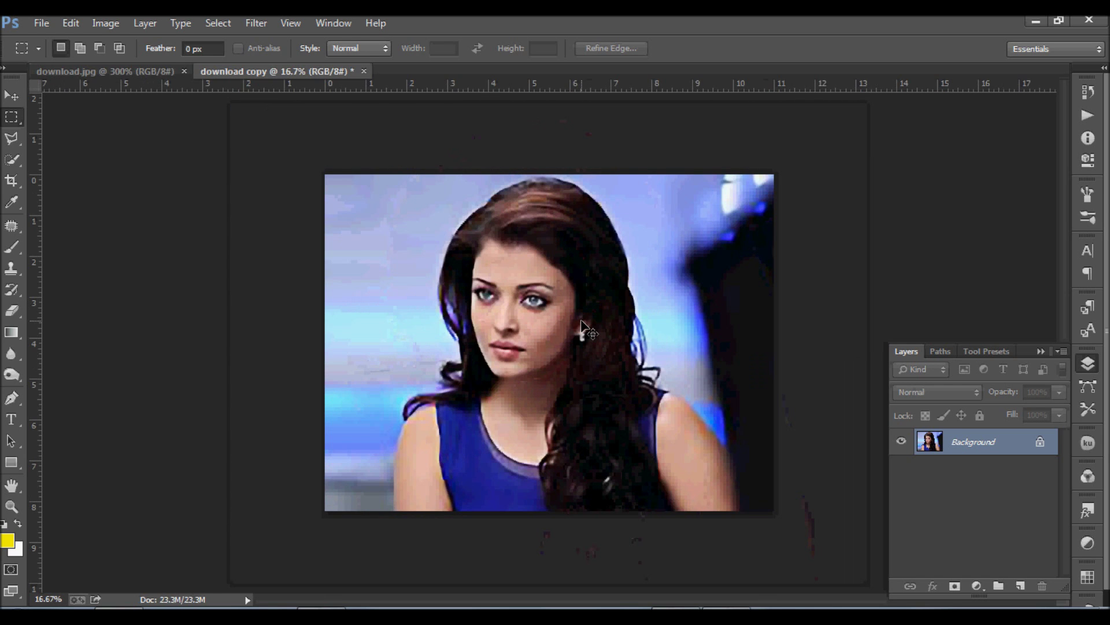
click(581, 322)
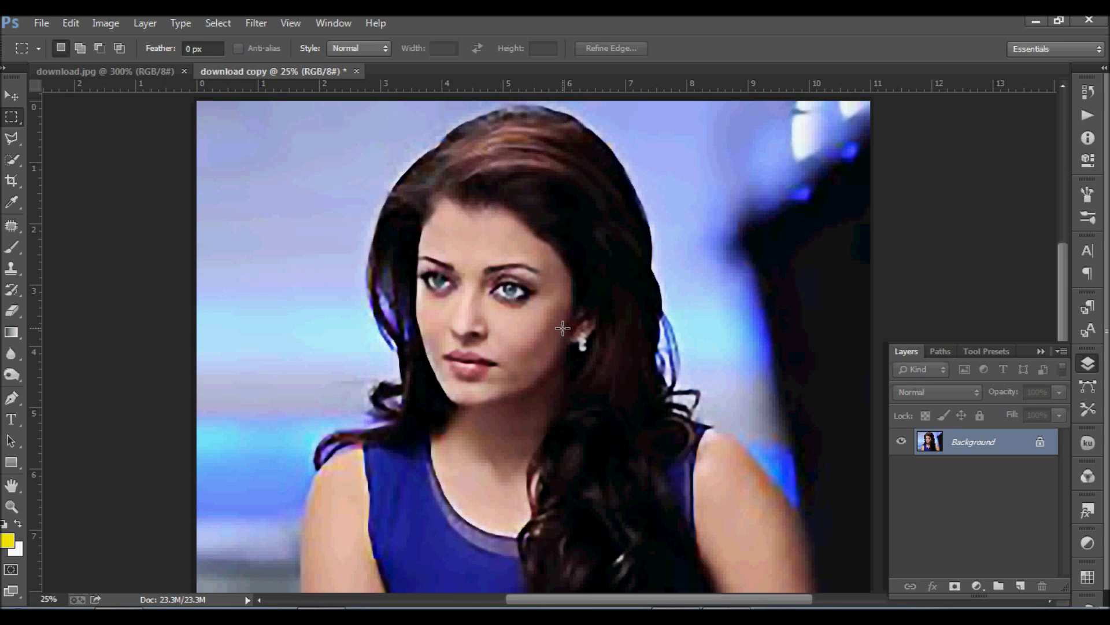
click(553, 369)
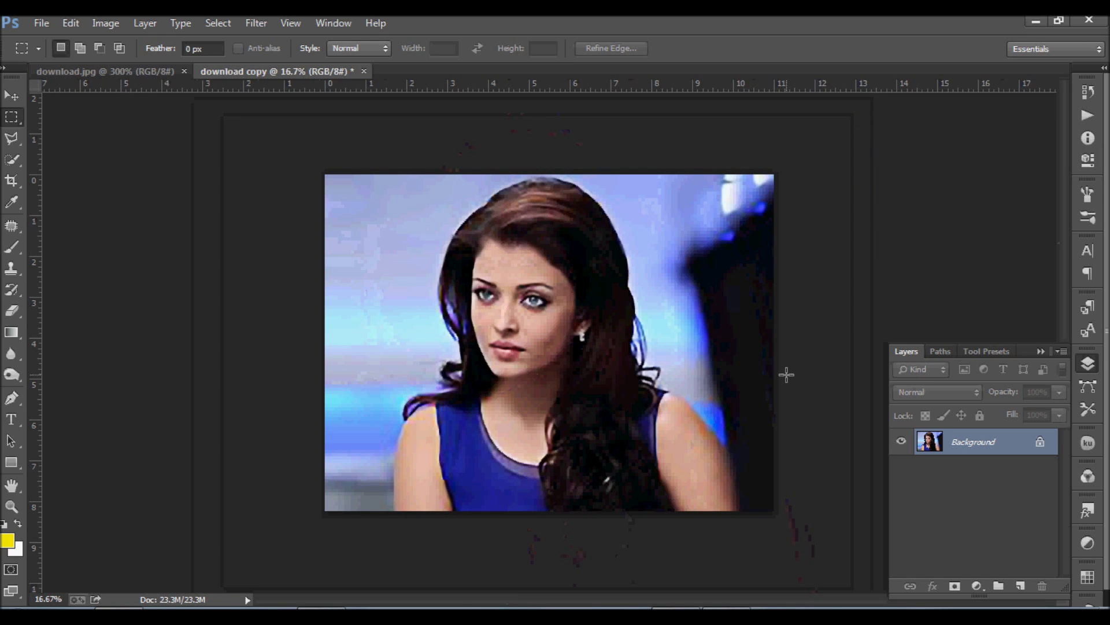
click(1040, 351)
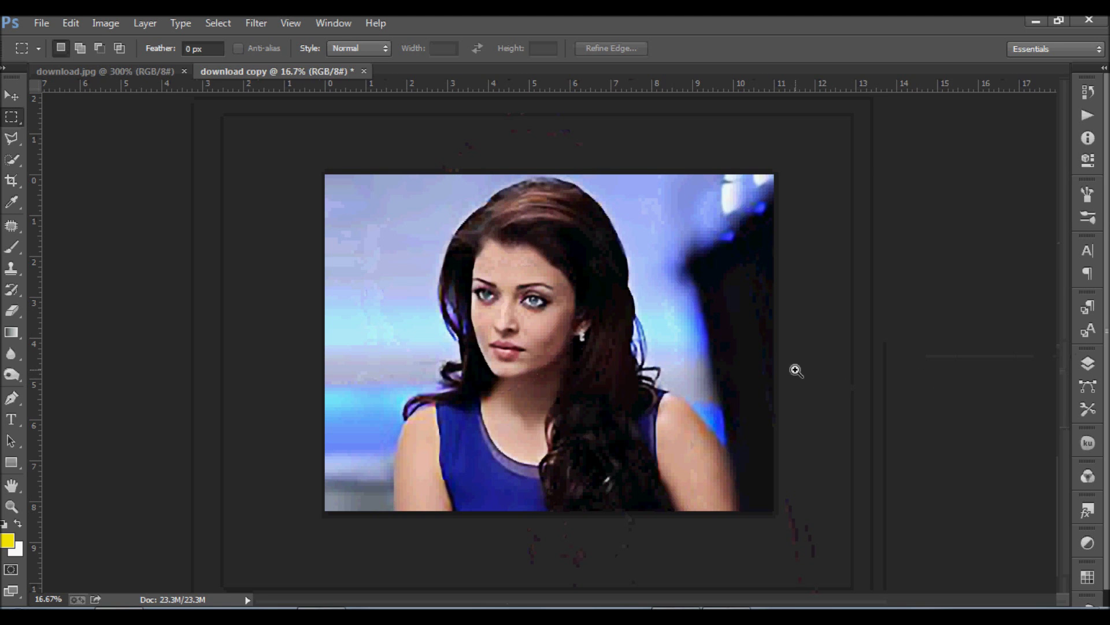
scroll(796, 370, up, 1)
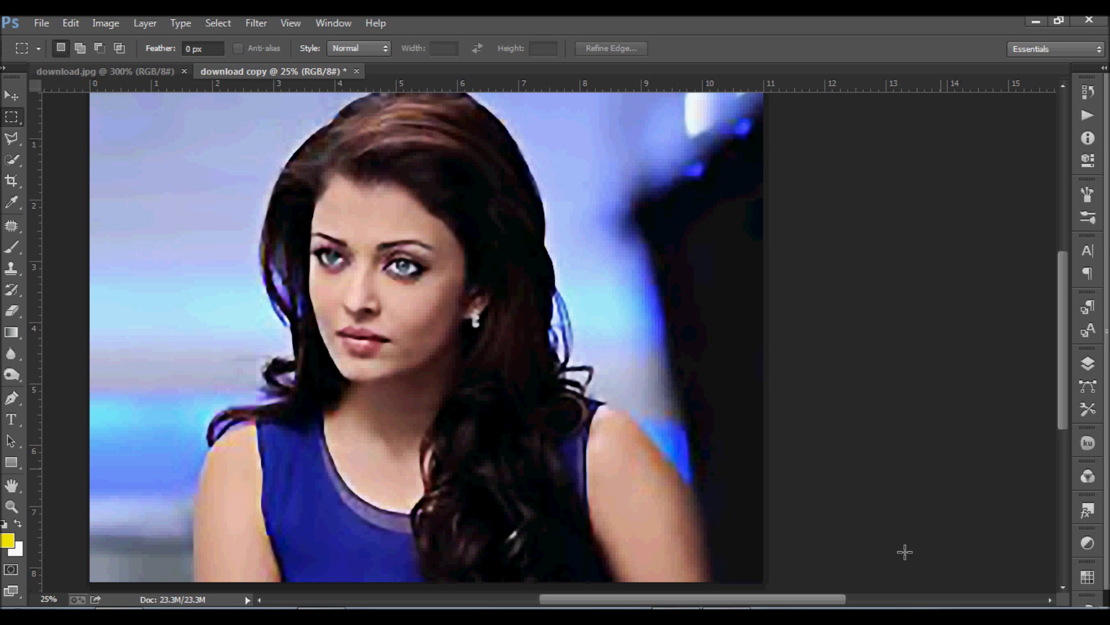
click(962, 620)
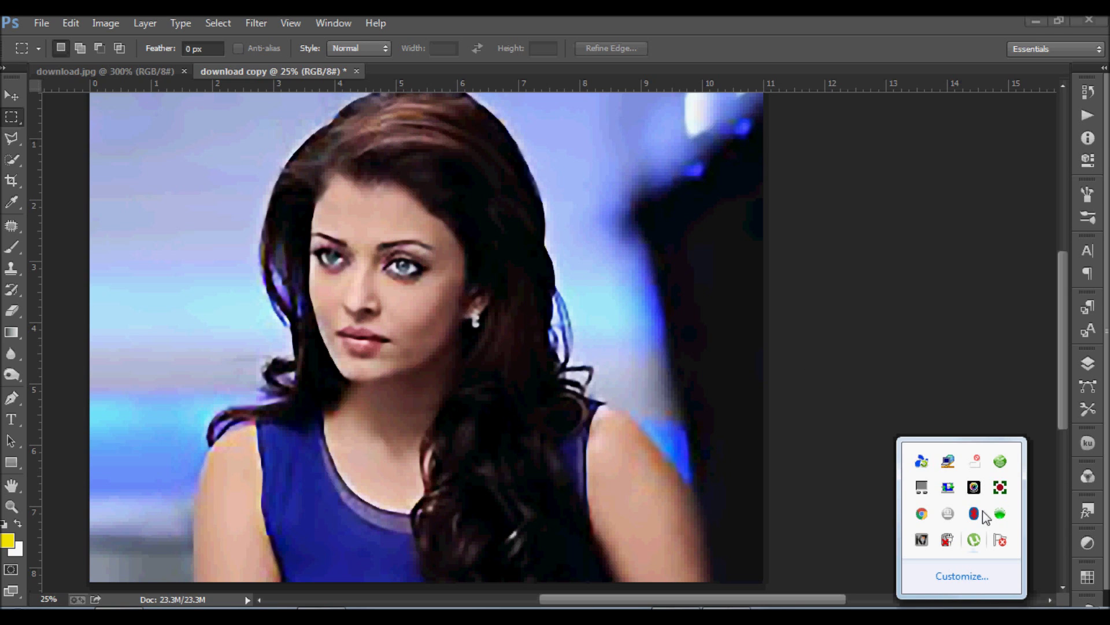
right_click(999, 491)
click(940, 390)
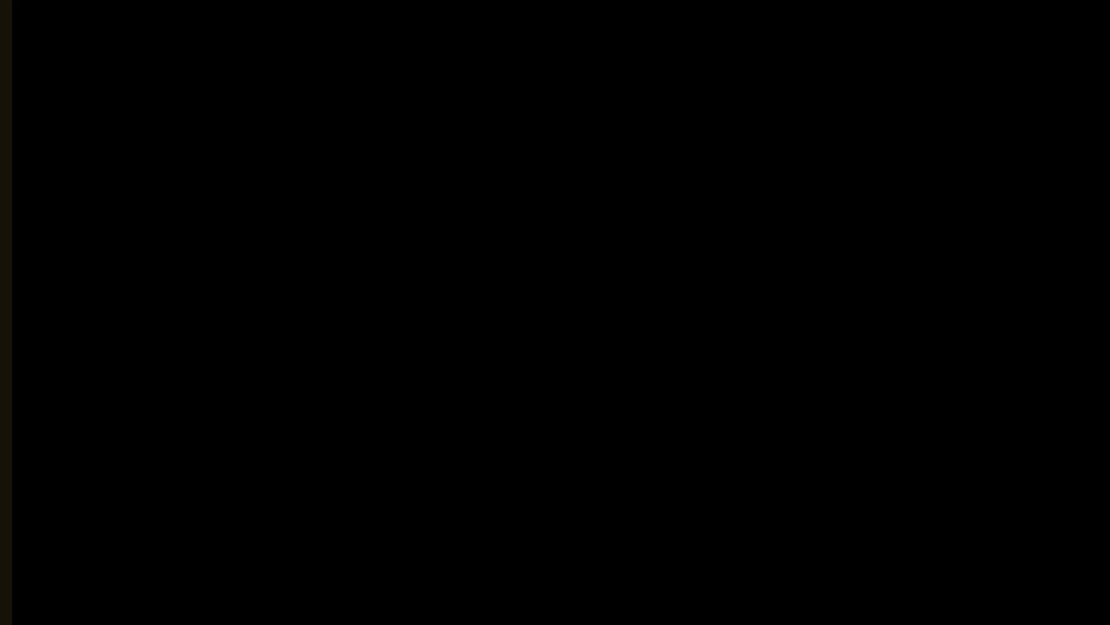